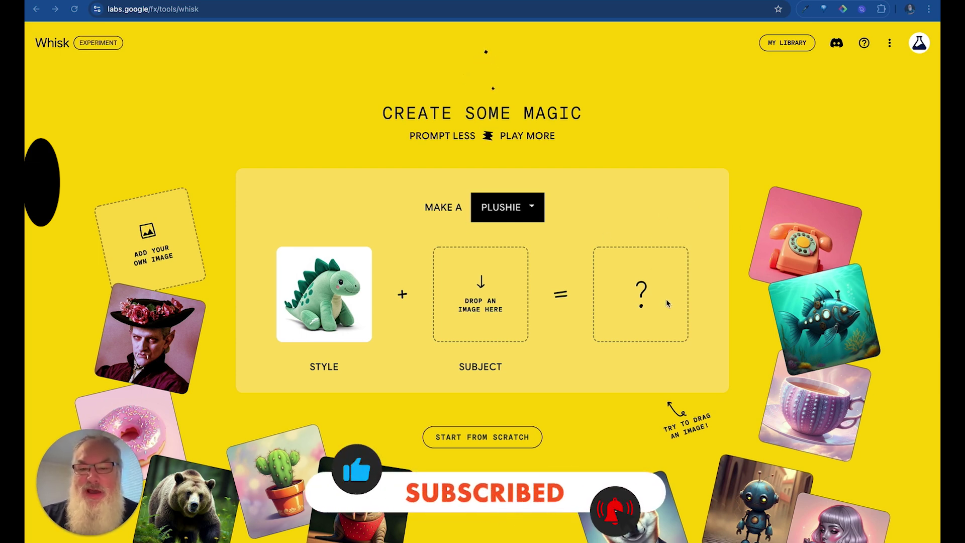
Step: Switch MAKE A from Plushie to Sticker and begin choosing a subject photo
{"action": "left_click", "coordinate": [532, 208]}
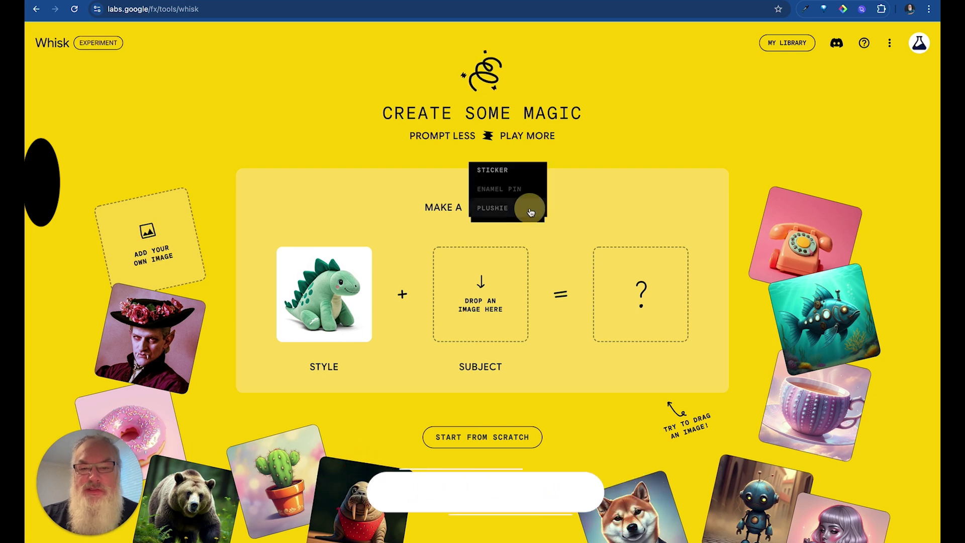
{"action": "left_click", "coordinate": [512, 172]}
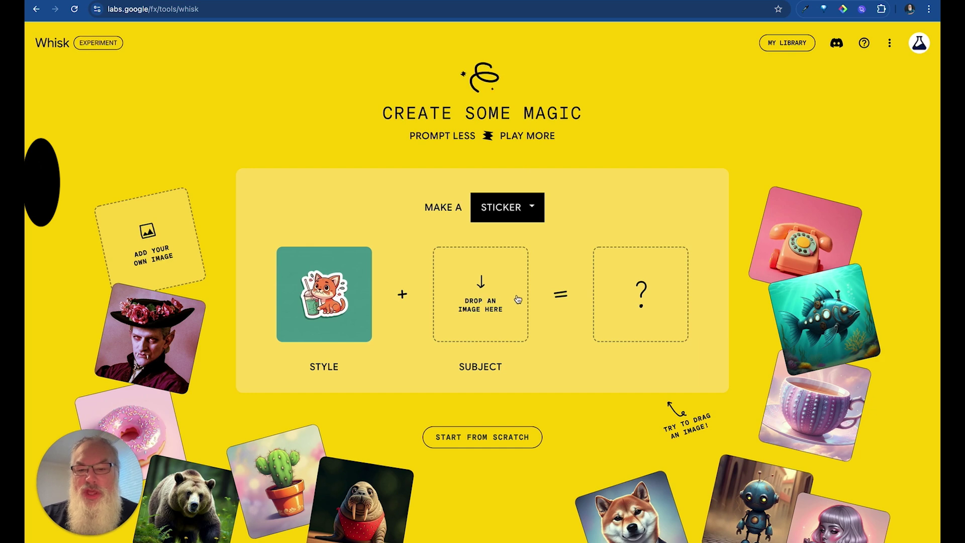
{"action": "left_click", "coordinate": [481, 295]}
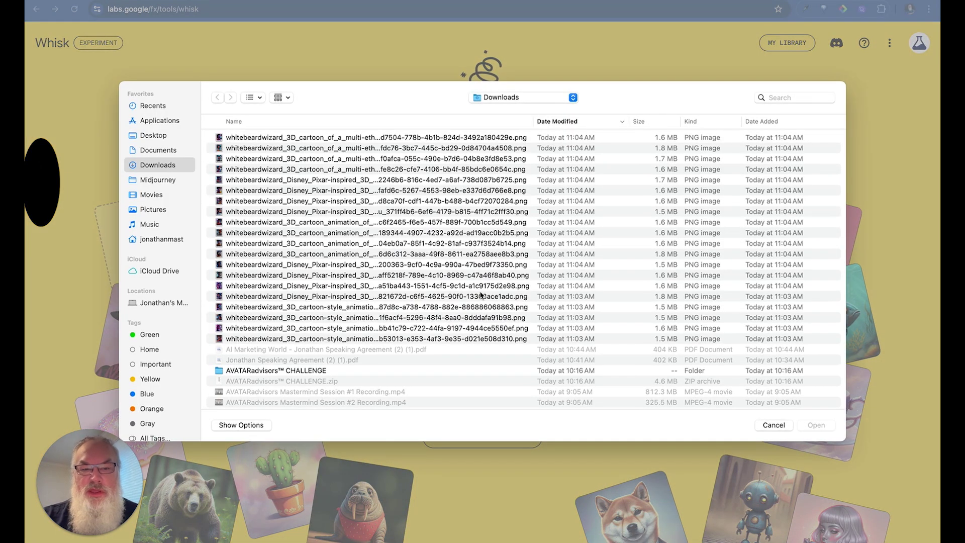
Step: Preview the Downloads JPEGs to find the bearded man in a blazer and orange shirt
{"action": "scroll", "coordinate": [363, 360], "scroll_direction": "down", "scroll_amount": 15}
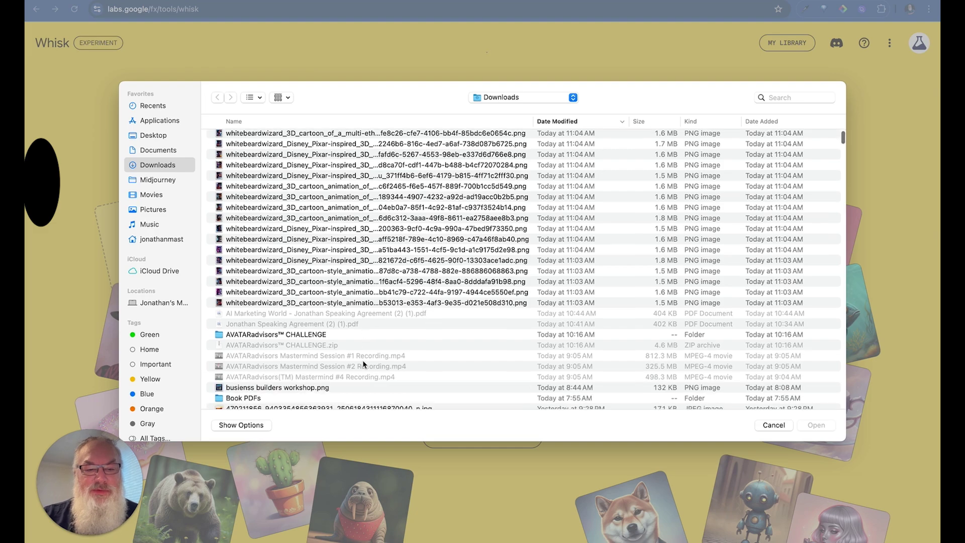
{"action": "left_click", "coordinate": [361, 285]}
{"action": "key", "text": "space"}
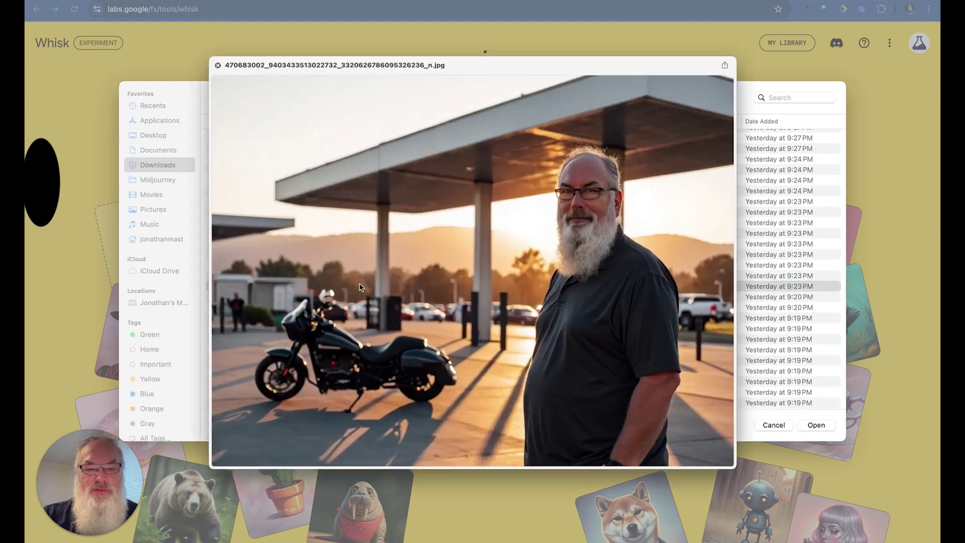
{"action": "key", "text": "Down"}
{"action": "key", "text": "Down"}
{"action": "key", "text": "Down"}
{"action": "key", "text": "Down"}
{"action": "key", "text": "Down"}
{"action": "key", "text": "Down"}
{"action": "key", "text": "Down"}
{"action": "key", "text": "Down"}
{"action": "key", "text": "Down"}
{"action": "key", "text": "Down"}
{"action": "key", "text": "Down"}
{"action": "key", "text": "Down"}
{"action": "key", "text": "Down"}
{"action": "key", "text": "Down"}
{"action": "key", "text": "Down"}
{"action": "key", "text": "Down"}
{"action": "key", "text": "Down"}
{"action": "key", "text": "Down"}
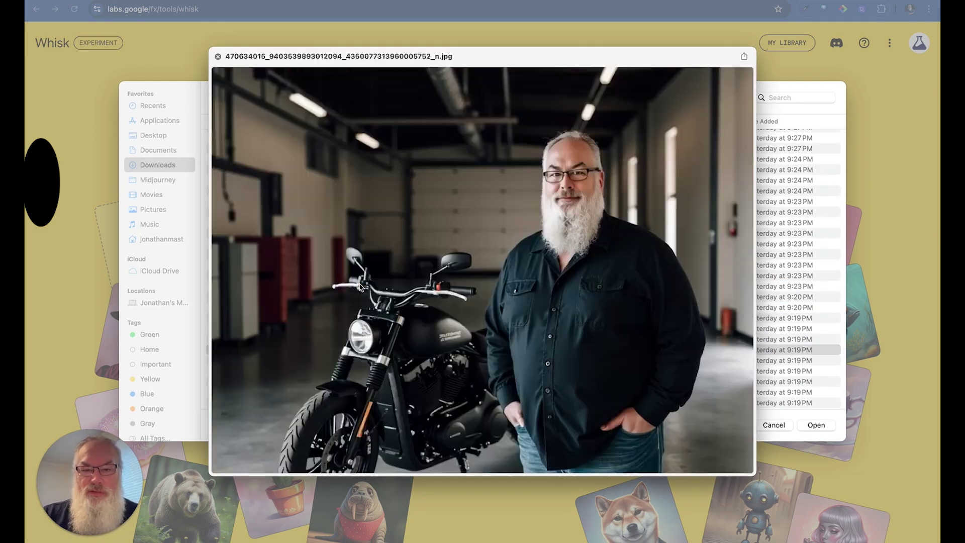
{"action": "key", "text": "Down"}
{"action": "key", "text": "Down"}
{"action": "key", "text": "Down"}
{"action": "key", "text": "Down"}
{"action": "key", "text": "Down"}
{"action": "key", "text": "Down"}
{"action": "key", "text": "Down"}
{"action": "key", "text": "Down"}
{"action": "key", "text": "Down"}
{"action": "key", "text": "Down"}
{"action": "key", "text": "Down"}
{"action": "key", "text": "Down"}
{"action": "key", "text": "Down"}
{"action": "key", "text": "Down"}
{"action": "key", "text": "Down"}
{"action": "key", "text": "Down"}
{"action": "key", "text": "Down"}
{"action": "key", "text": "Down"}
{"action": "key", "text": "Down"}
{"action": "key", "text": "Down"}
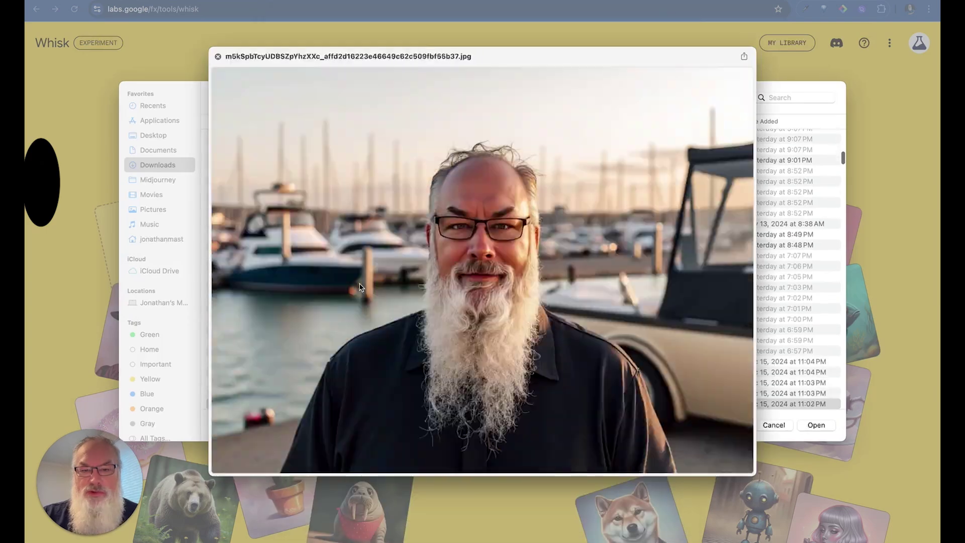
{"action": "key", "text": "Down"}
{"action": "key", "text": "Down"}
{"action": "key", "text": "Down"}
{"action": "key", "text": "Down"}
{"action": "key", "text": "Down"}
{"action": "key", "text": "Down"}
{"action": "key", "text": "Down"}
{"action": "key", "text": "Down"}
{"action": "key", "text": "Down"}
{"action": "key", "text": "Down"}
{"action": "key", "text": "Down"}
{"action": "key", "text": "Down"}
{"action": "key", "text": "Down"}
{"action": "key", "text": "Down"}
{"action": "key", "text": "Down"}
{"action": "key", "text": "Down"}
{"action": "key", "text": "Down"}
{"action": "key", "text": "Down"}
{"action": "key", "text": "Down"}
{"action": "key", "text": "Down"}
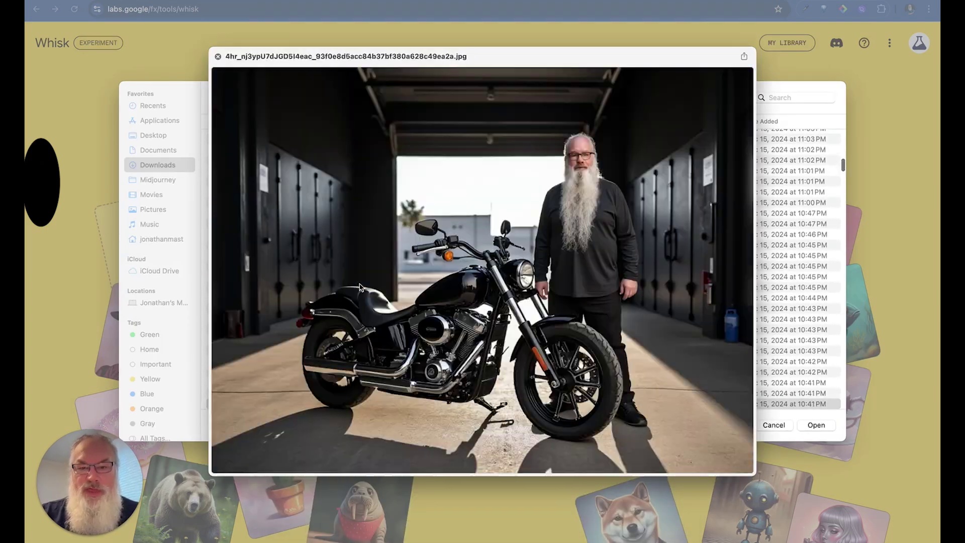
{"action": "key", "text": "Down"}
{"action": "key", "text": "Down"}
{"action": "key", "text": "Down"}
{"action": "key", "text": "Down"}
{"action": "key", "text": "Down"}
{"action": "key", "text": "Down"}
{"action": "key", "text": "Down"}
{"action": "key", "text": "Down"}
{"action": "key", "text": "Down"}
{"action": "key", "text": "Down"}
{"action": "key", "text": "Down"}
{"action": "key", "text": "Down"}
{"action": "key", "text": "Down"}
{"action": "key", "text": "Down"}
{"action": "key", "text": "Down"}
{"action": "key", "text": "Down"}
{"action": "key", "text": "Down"}
{"action": "key", "text": "Down"}
{"action": "key", "text": "Down"}
{"action": "key", "text": "Down"}
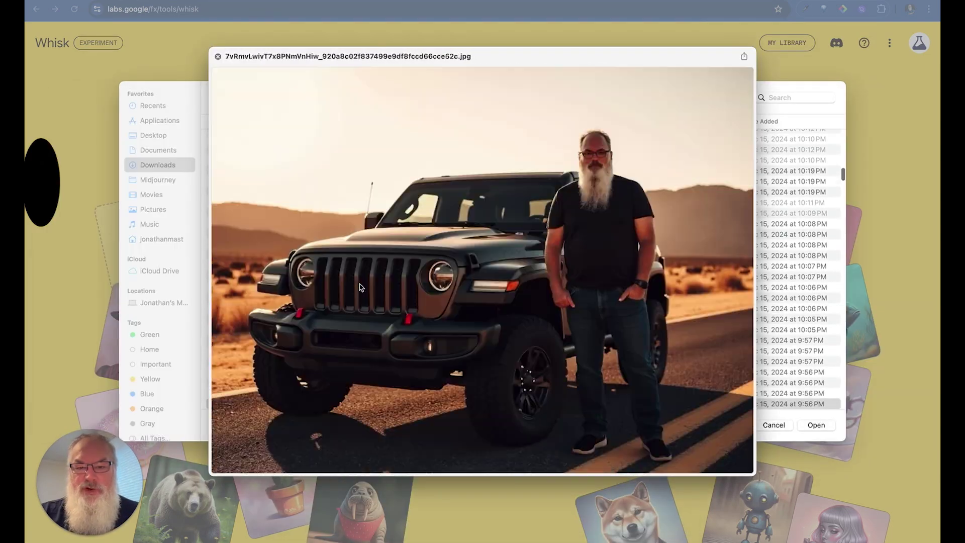
{"action": "key", "text": "Down"}
{"action": "key", "text": "Down"}
{"action": "key", "text": "Down"}
{"action": "key", "text": "Down"}
{"action": "key", "text": "Down"}
{"action": "key", "text": "Down"}
{"action": "key", "text": "Down"}
{"action": "key", "text": "Down"}
{"action": "key", "text": "Down"}
{"action": "key", "text": "Down"}
{"action": "key", "text": "Down"}
{"action": "key", "text": "Down"}
{"action": "key", "text": "Down"}
{"action": "key", "text": "Down"}
{"action": "key", "text": "Down"}
{"action": "key", "text": "Down"}
{"action": "key", "text": "Down"}
{"action": "key", "text": "Down"}
{"action": "key", "text": "Down"}
{"action": "key", "text": "Down"}
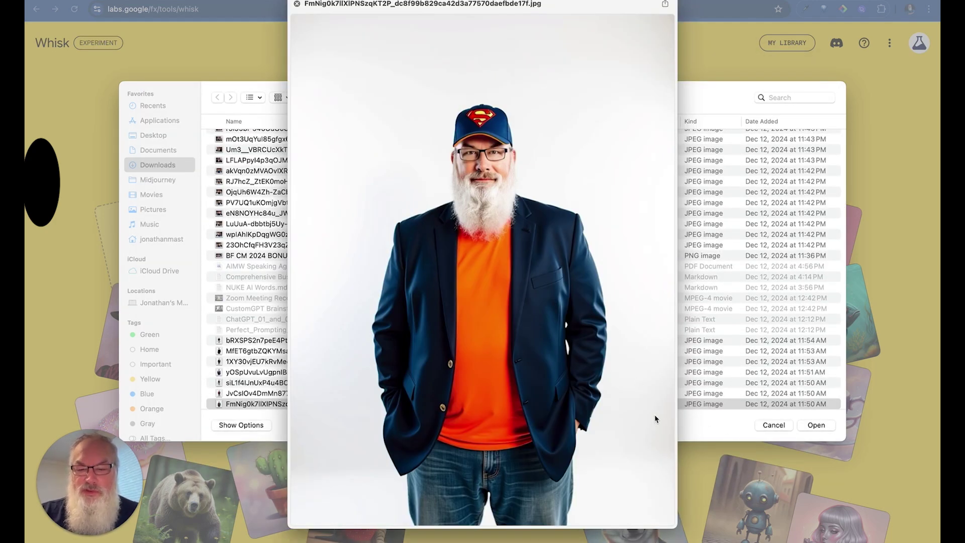
{"action": "key", "text": "space"}
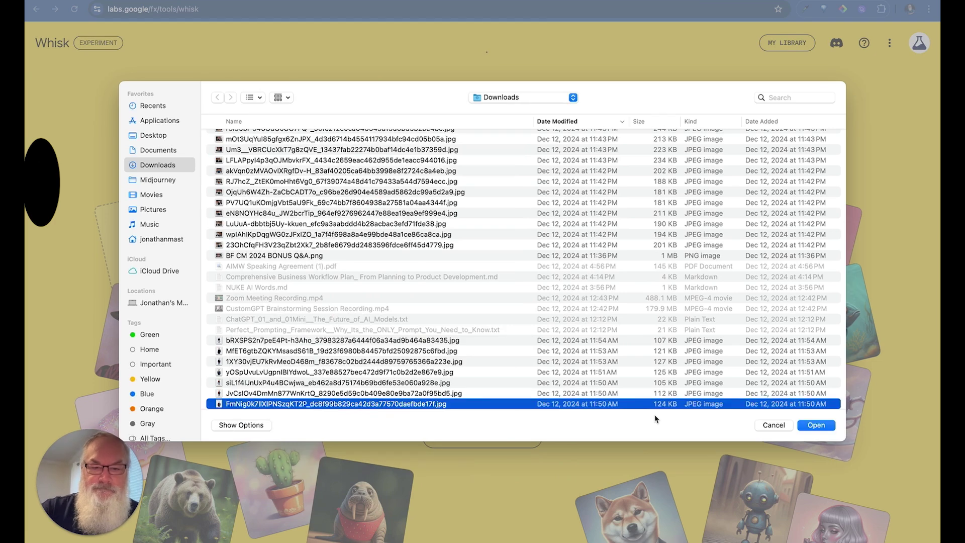
Step: Load the blazer photo as subject, open the stickers in the tool, and view the left sticker's description
{"action": "left_click", "coordinate": [819, 425]}
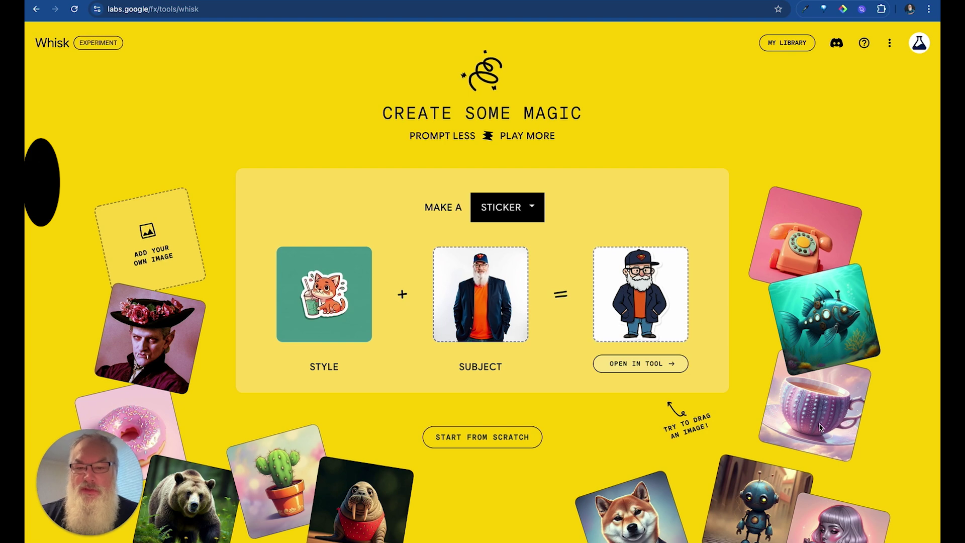
{"action": "left_click", "coordinate": [631, 363]}
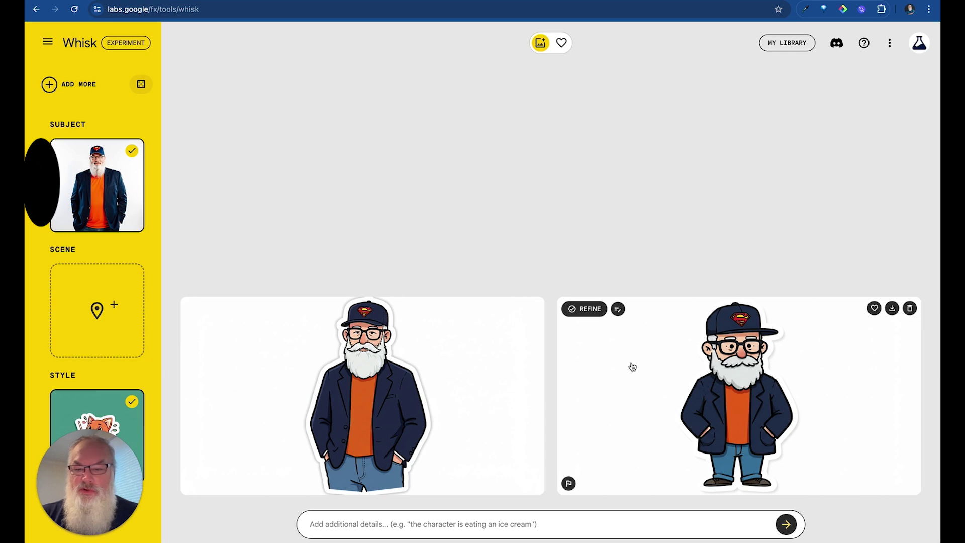
{"action": "left_click", "coordinate": [381, 409]}
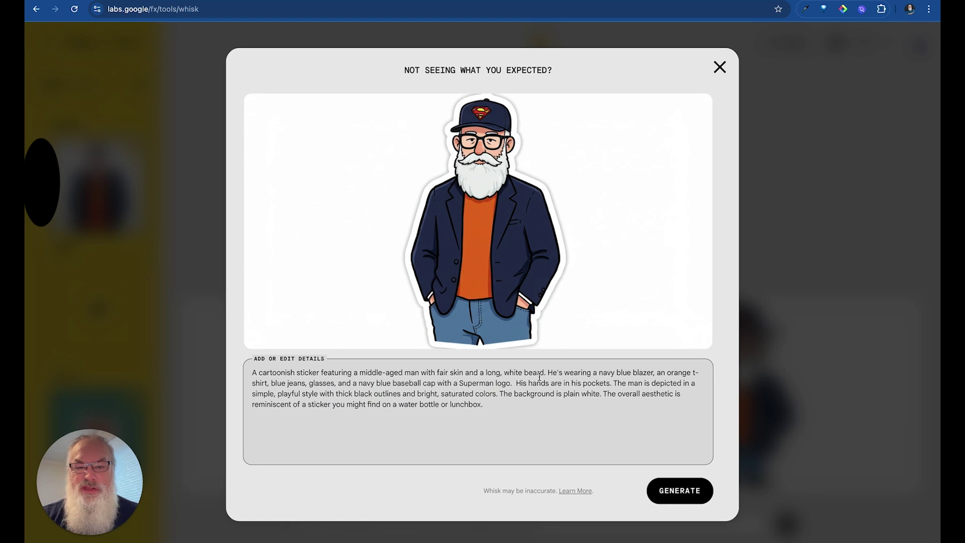
{"action": "left_click", "coordinate": [719, 67]}
{"action": "mouse_move", "coordinate": [198, 371]}
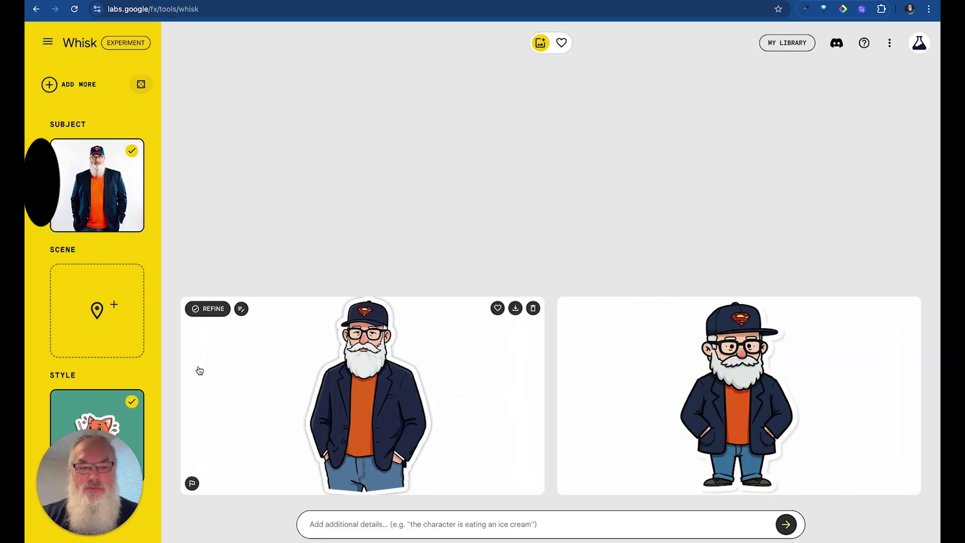
Step: Refine the left sticker with the prompt 'light blue shirt'
{"action": "left_click", "coordinate": [213, 312]}
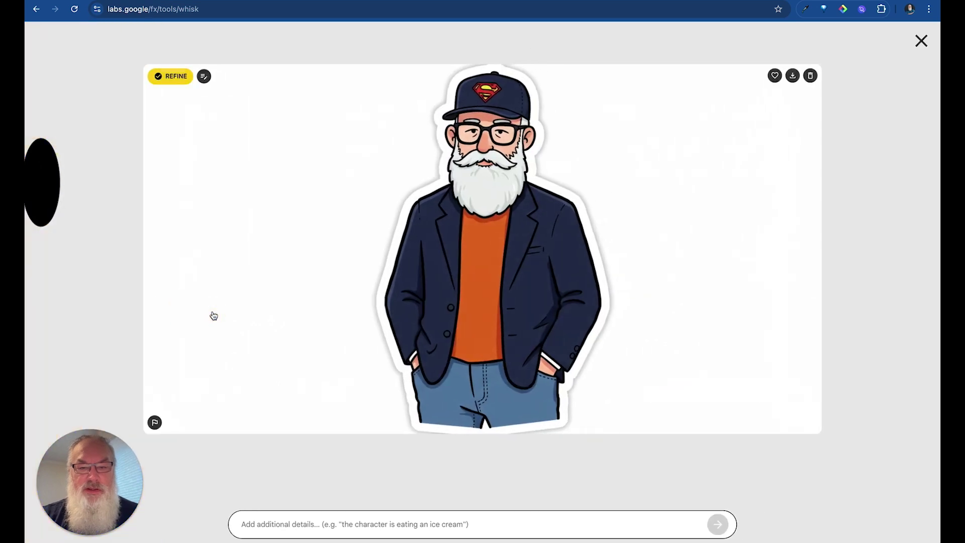
{"action": "left_click", "coordinate": [481, 522]}
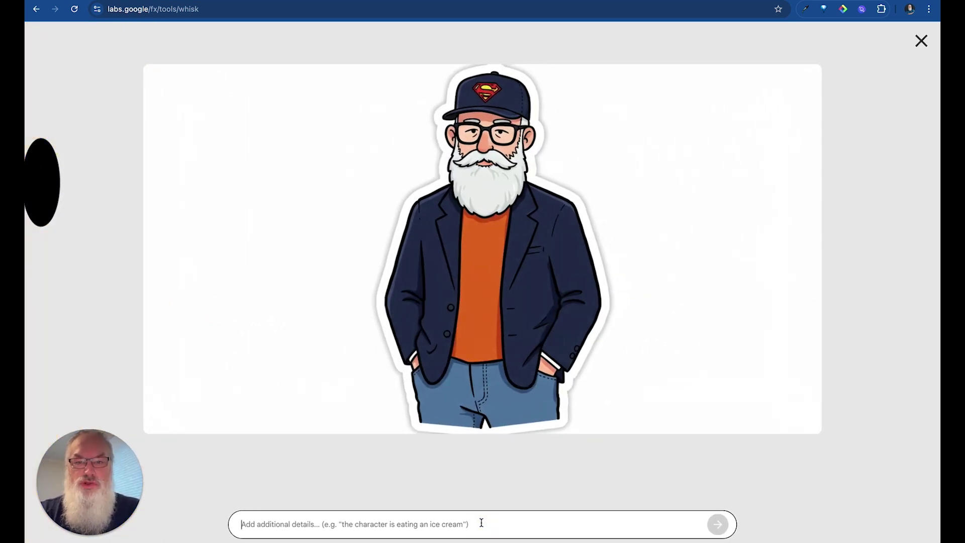
{"action": "type", "text": "light blue s"}
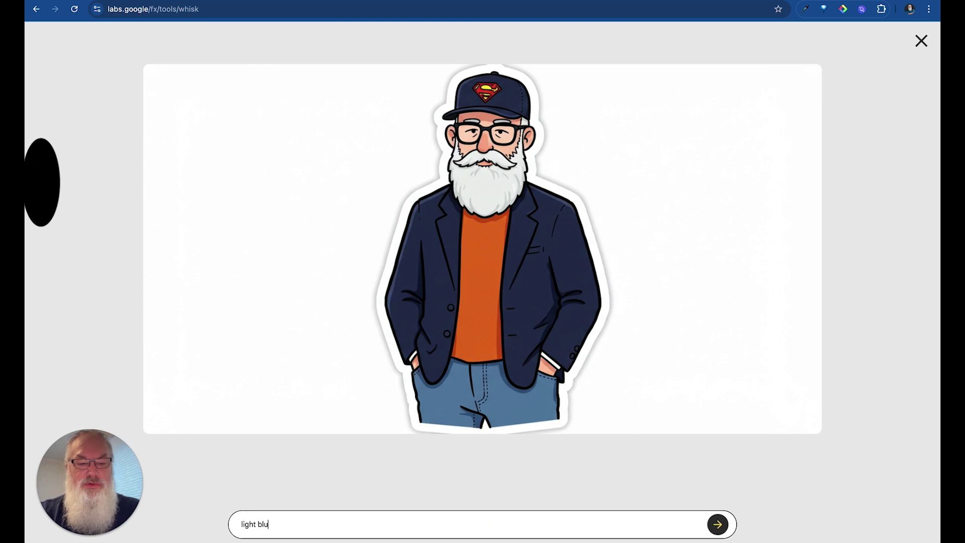
{"action": "type", "text": "hirt"}
{"action": "key", "text": "Return"}
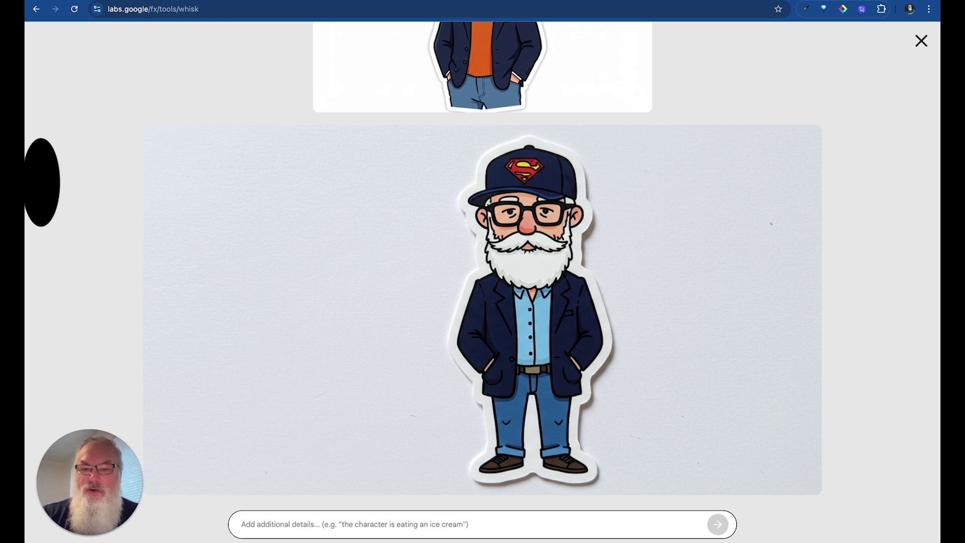
Step: Scroll back to the orange-shirt cap sticker and open its refinement description
{"action": "mouse_move", "coordinate": [567, 489]}
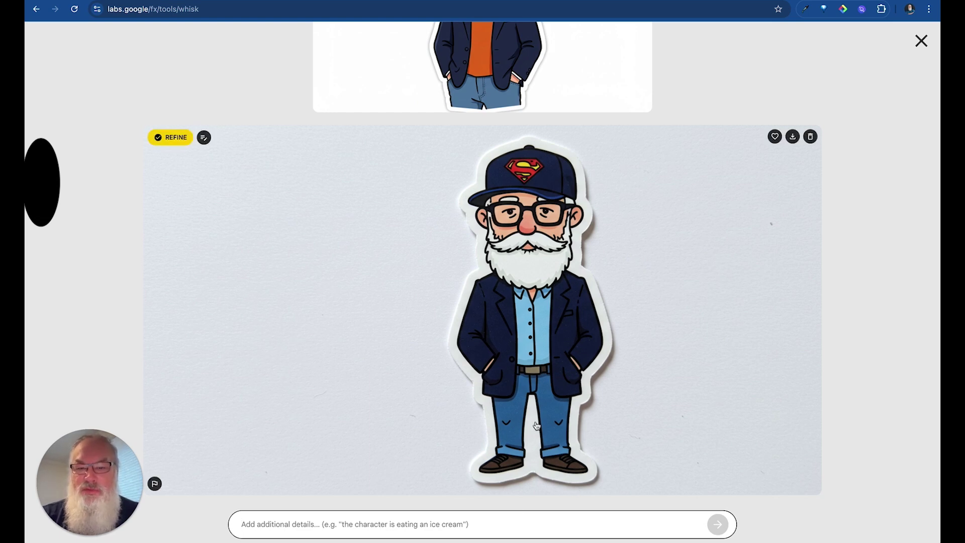
{"action": "scroll", "coordinate": [496, 362], "scroll_direction": "up", "scroll_amount": 3}
{"action": "mouse_move", "coordinate": [500, 163]}
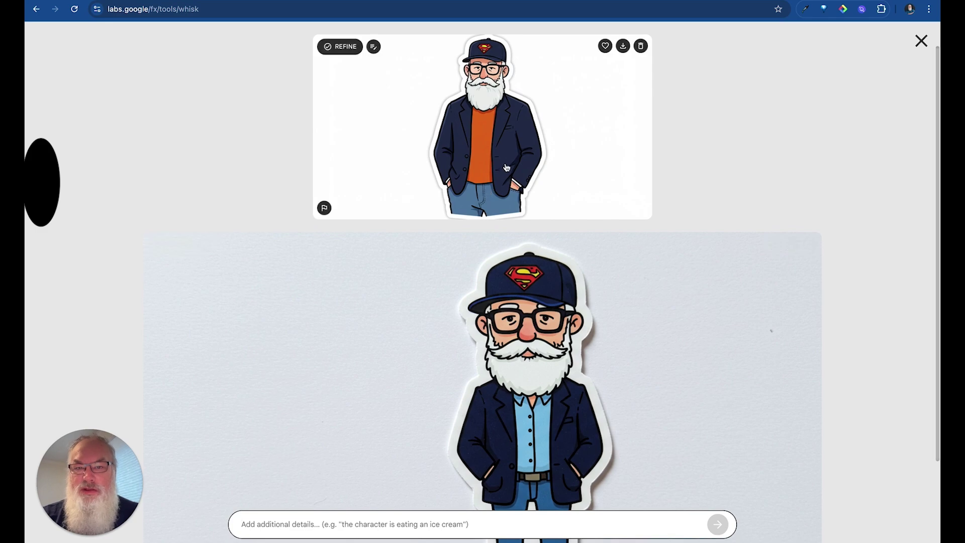
{"action": "scroll", "coordinate": [502, 251], "scroll_direction": "down", "scroll_amount": 2}
{"action": "mouse_move", "coordinate": [531, 336]}
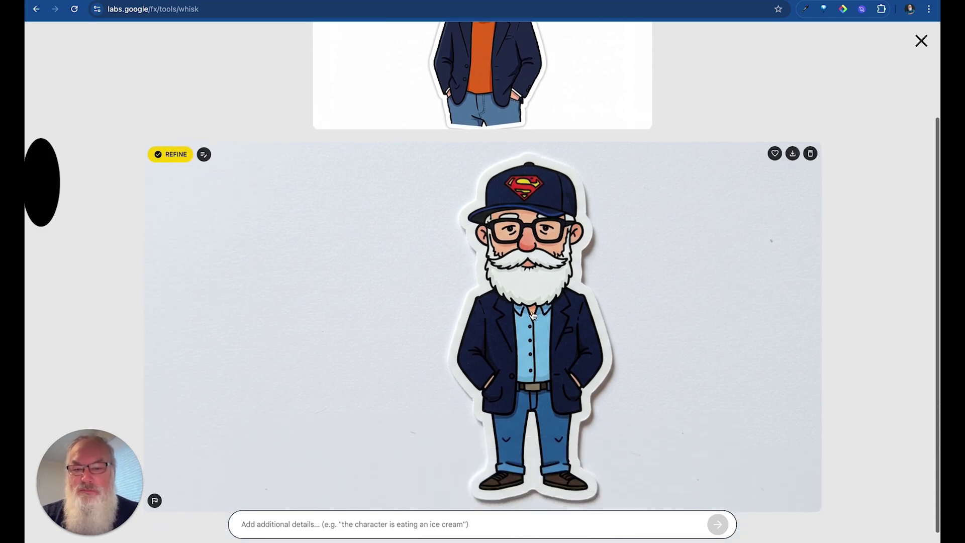
{"action": "scroll", "coordinate": [535, 345], "scroll_direction": "up", "scroll_amount": 2}
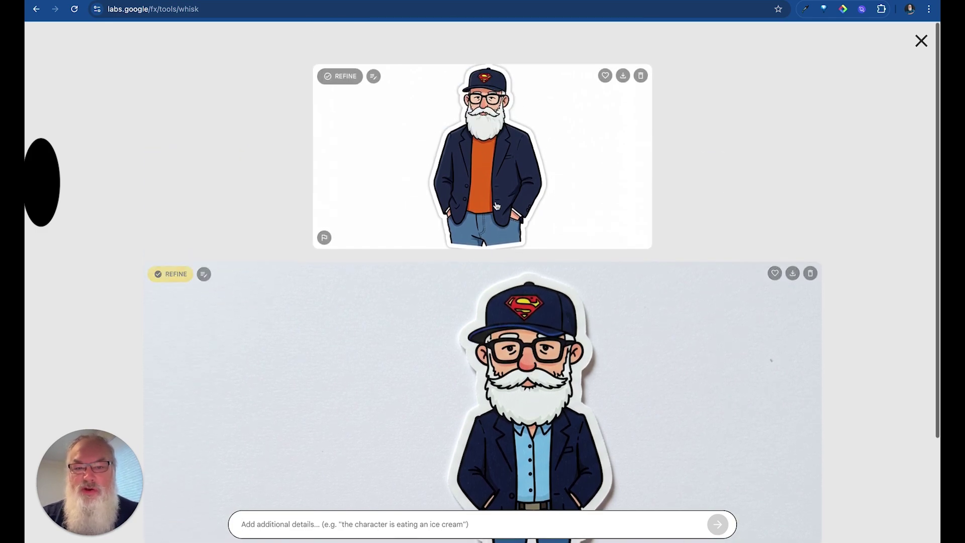
{"action": "left_click", "coordinate": [495, 168]}
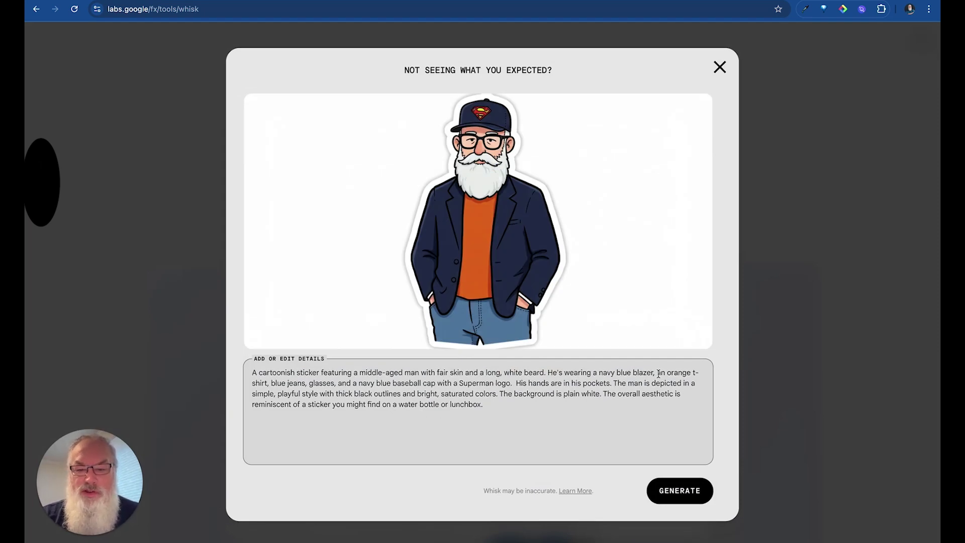
Step: Replace 'orange' with 'light blue' in the sticker description and regenerate
{"action": "double_click", "coordinate": [681, 371]}
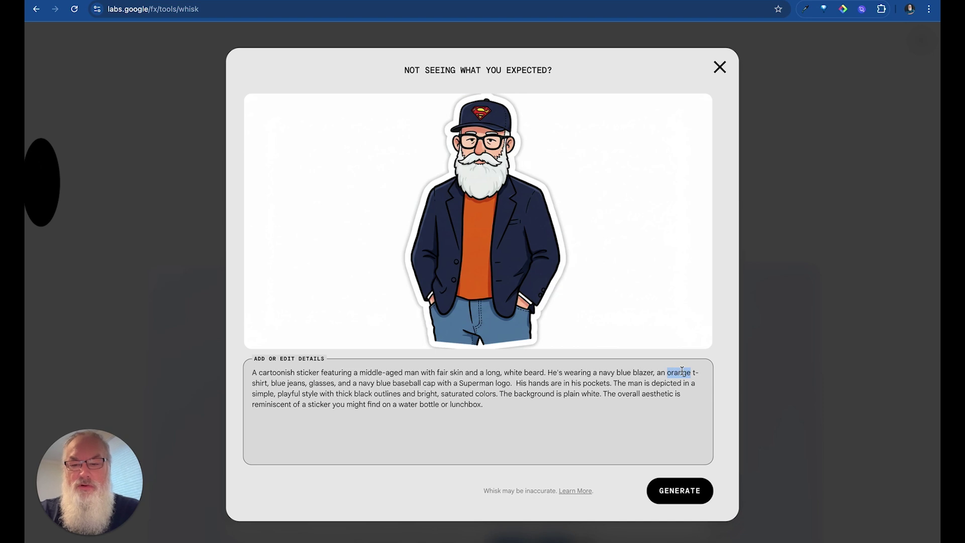
{"action": "type", "text": "light blue"}
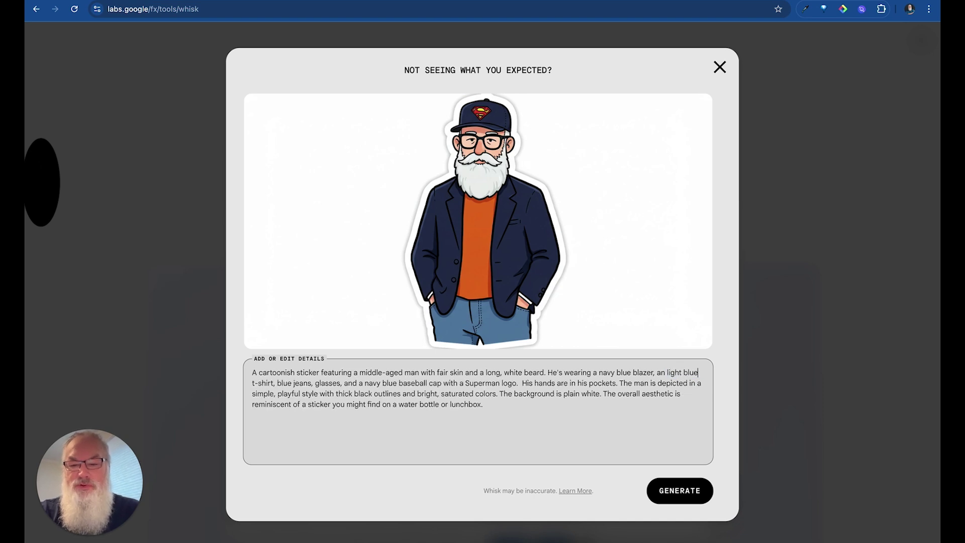
{"action": "left_click", "coordinate": [676, 498]}
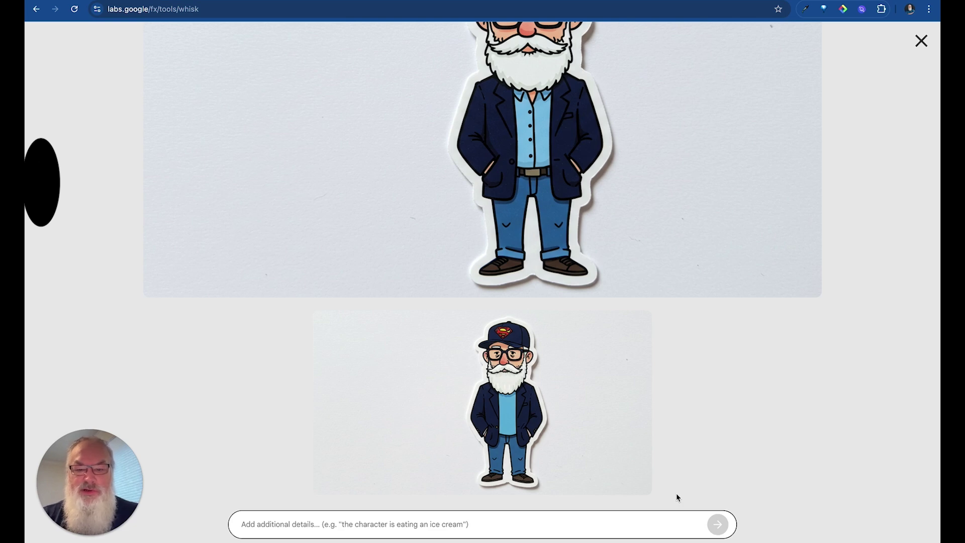
Step: Add 'extending down to his chest' to the small cap sticker's beard description and generate
{"action": "scroll", "coordinate": [677, 497], "scroll_direction": "up", "scroll_amount": 5}
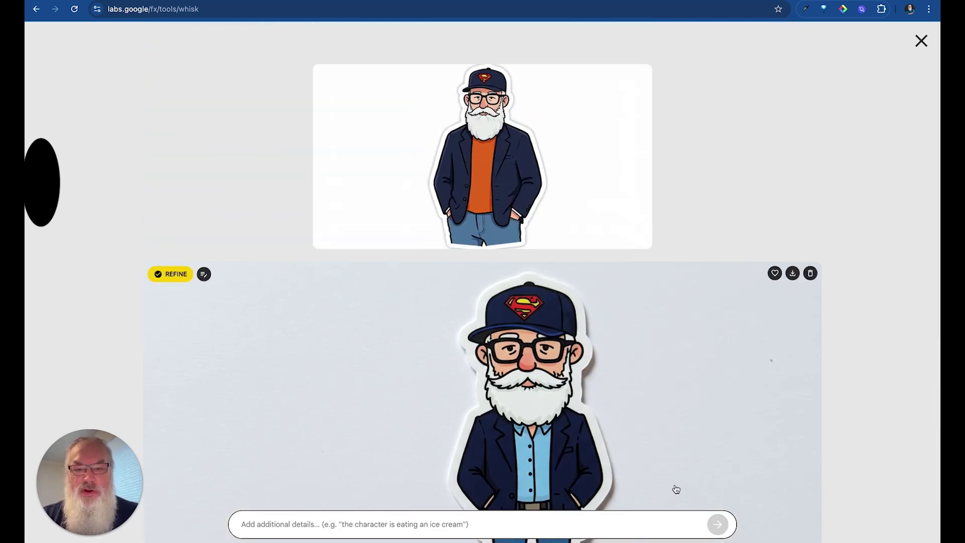
{"action": "scroll", "coordinate": [676, 489], "scroll_direction": "down", "scroll_amount": 6}
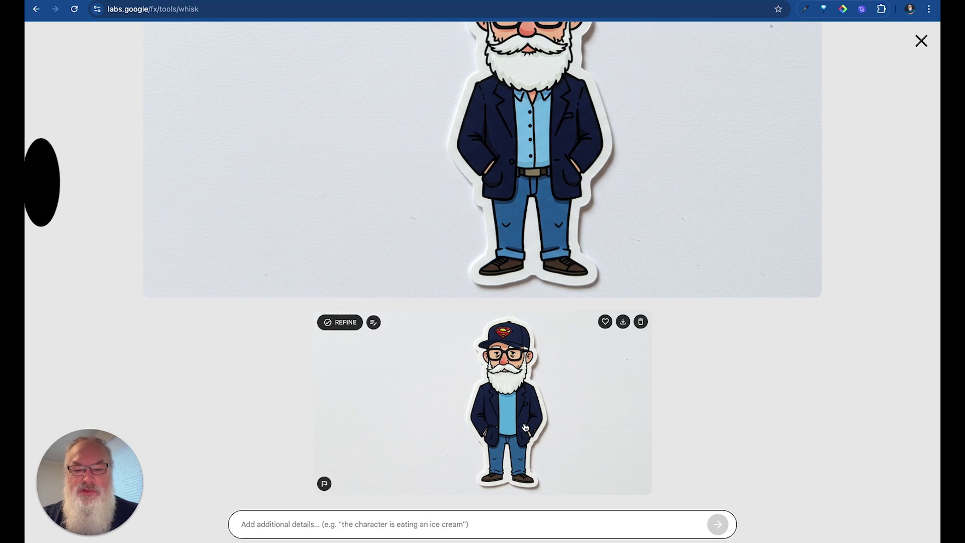
{"action": "left_click", "coordinate": [525, 428]}
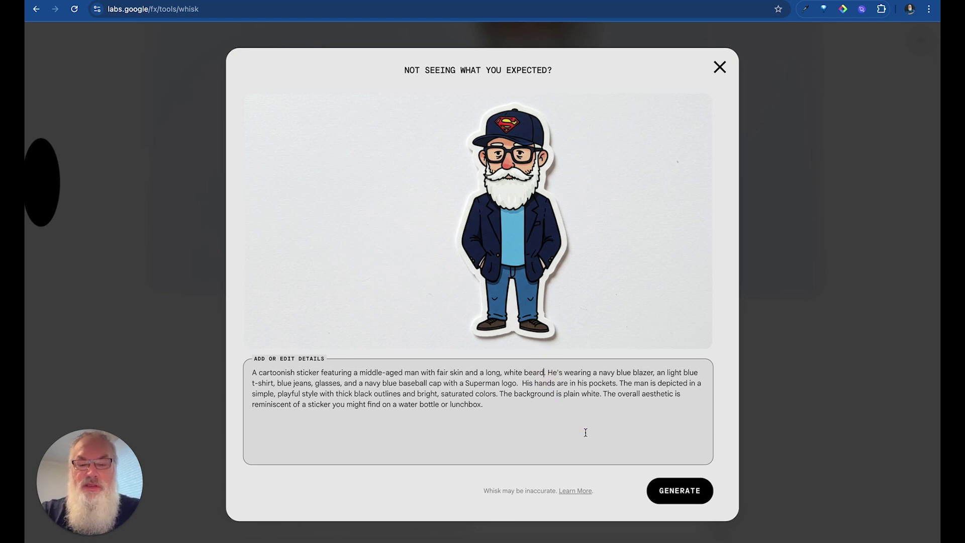
{"action": "type", "text": ". "}
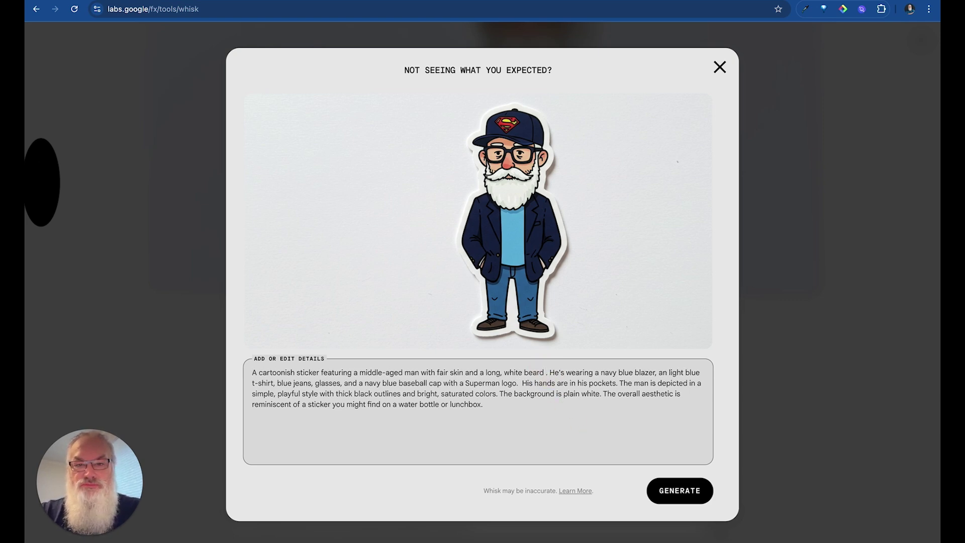
{"action": "type", "text": "ext"}
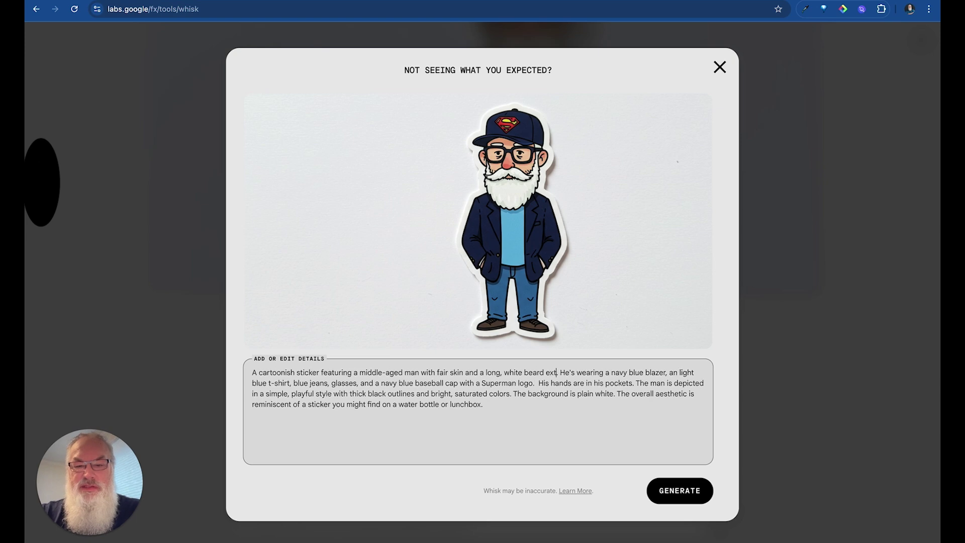
{"action": "type", "text": "ending do"}
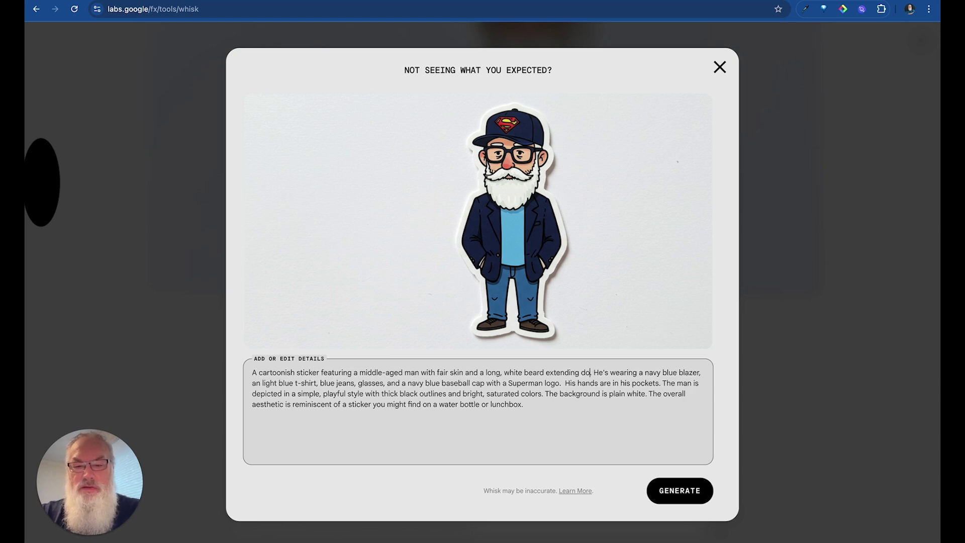
{"action": "type", "text": "wn"}
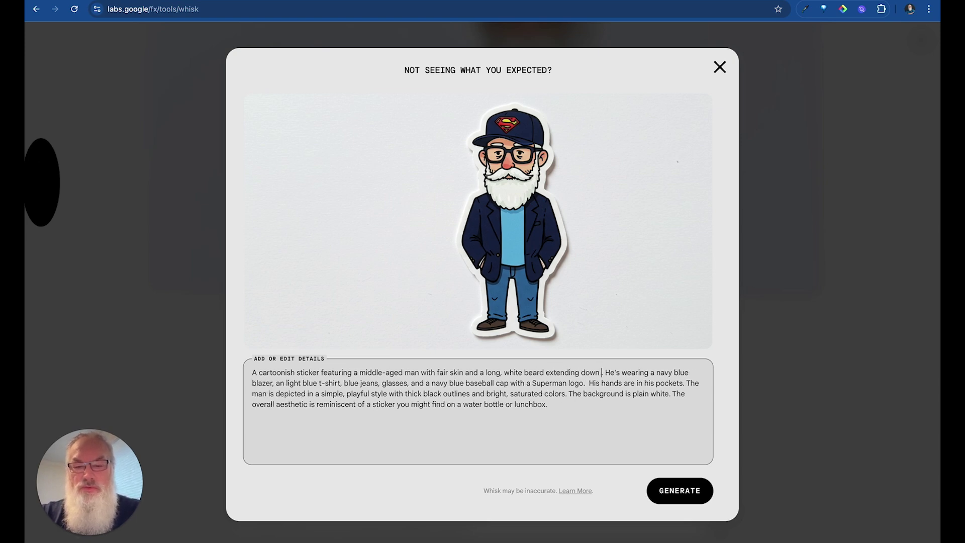
{"action": "type", "text": " to"}
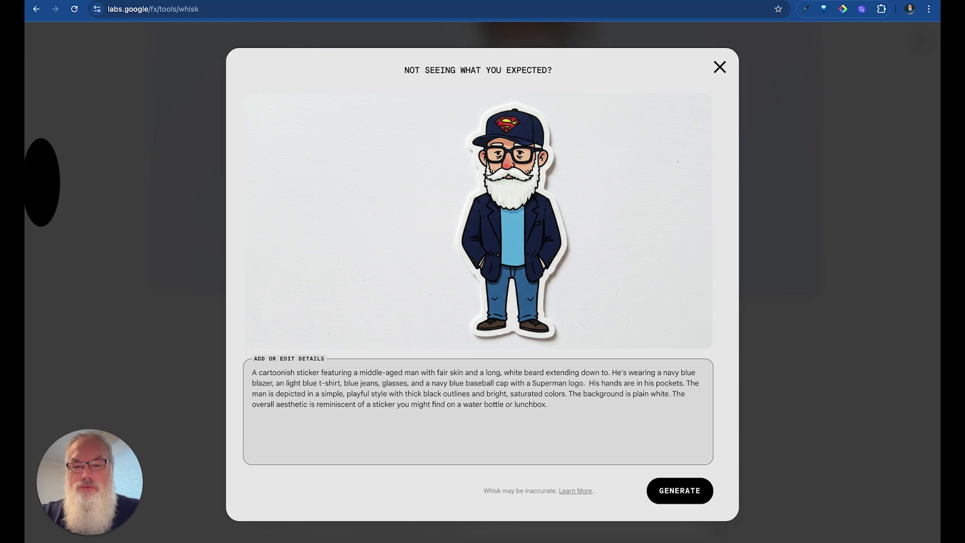
{"action": "type", "text": " his chest"}
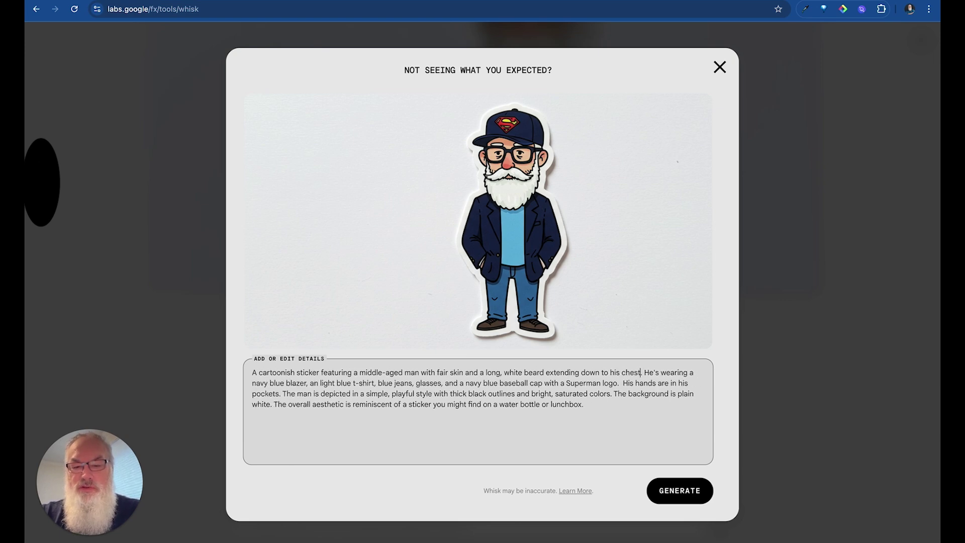
{"action": "left_click", "coordinate": [676, 496]}
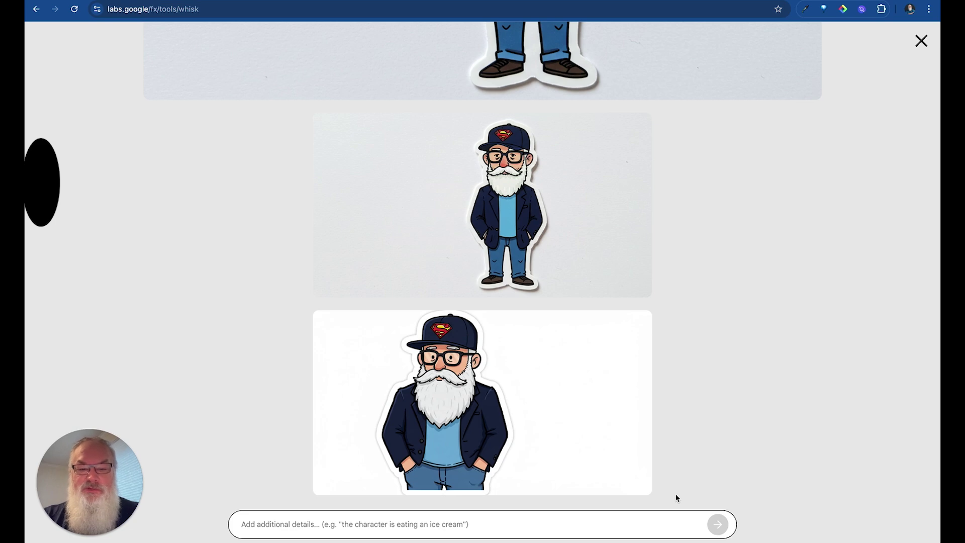
Step: Reload labs.google/fx/tools/whisk to return to the Create Some Magic home page
{"action": "left_click", "coordinate": [487, 429]}
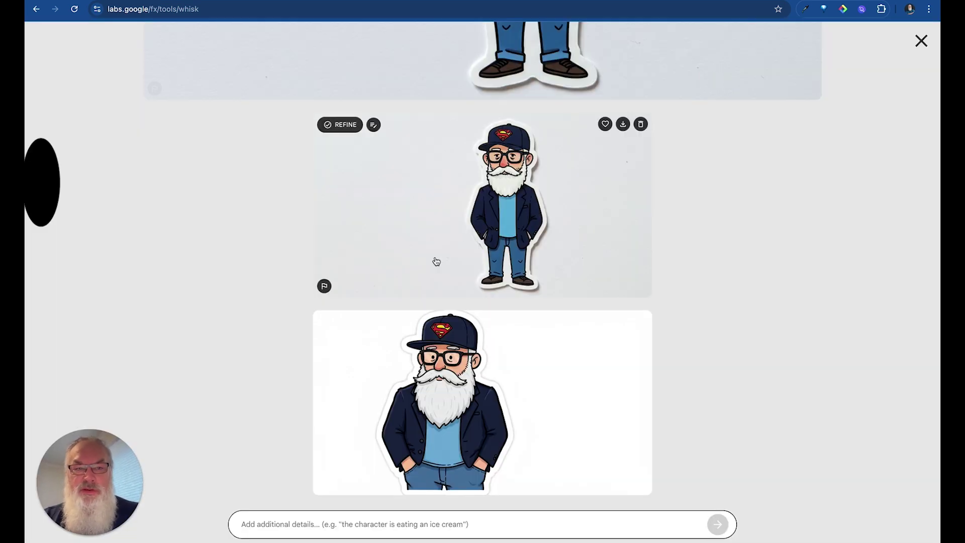
{"action": "scroll", "coordinate": [435, 260], "scroll_direction": "up", "scroll_amount": 10}
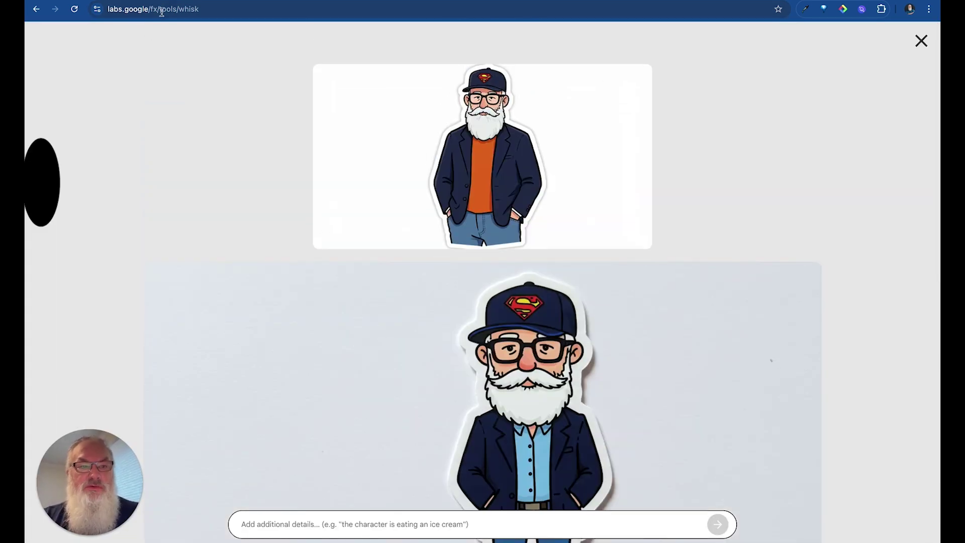
{"action": "left_click", "coordinate": [209, 11]}
{"action": "key", "text": "Return"}
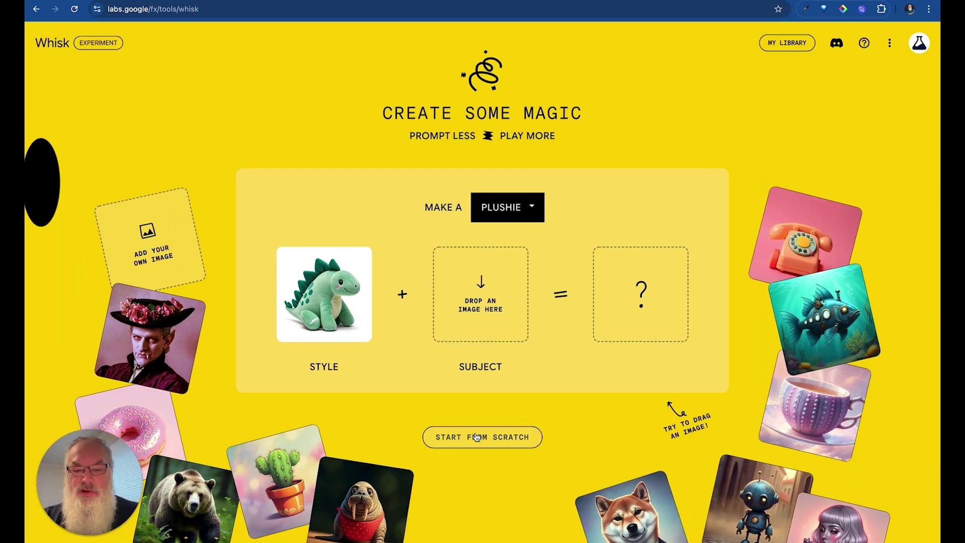
Step: Choose Start From Scratch and reveal the Subject card's text and upload options
{"action": "left_click", "coordinate": [486, 441]}
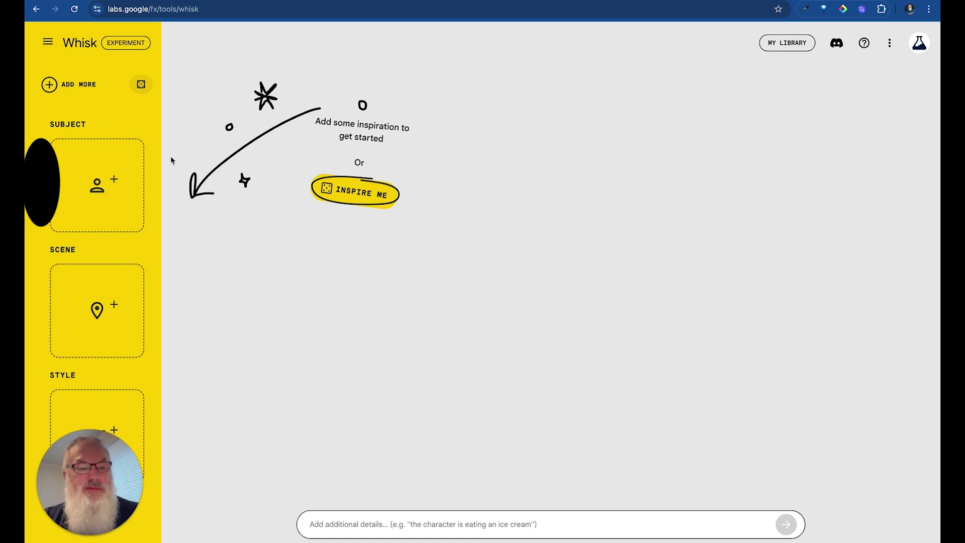
{"action": "mouse_move", "coordinate": [141, 342]}
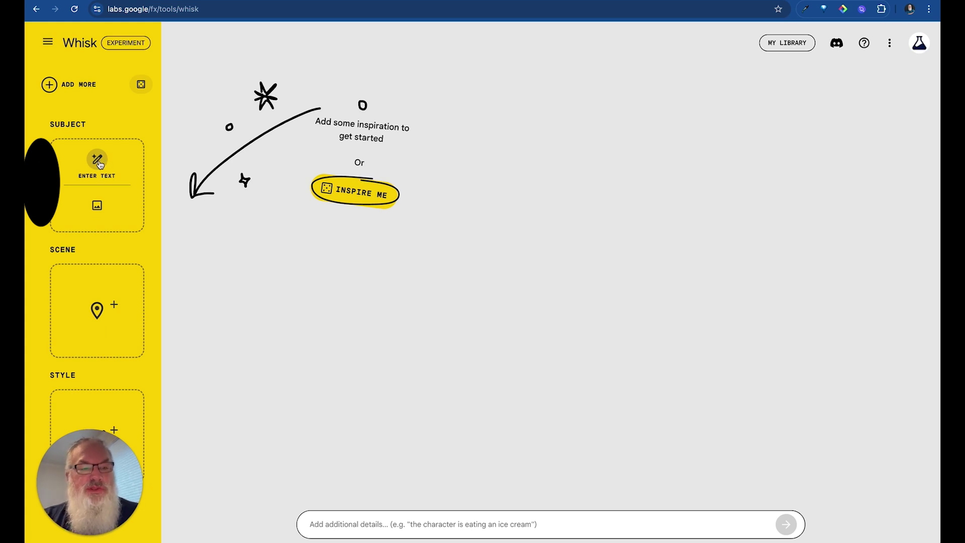
Step: Upload the photo of the bearded man with crossed arms into the Subject slot
{"action": "left_click", "coordinate": [97, 204]}
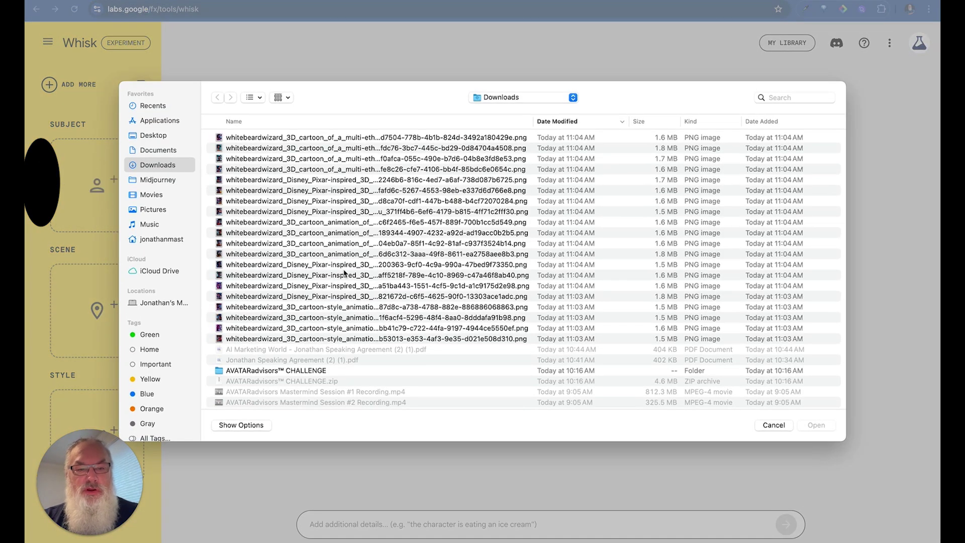
{"action": "scroll", "coordinate": [344, 273], "scroll_direction": "down", "scroll_amount": 20}
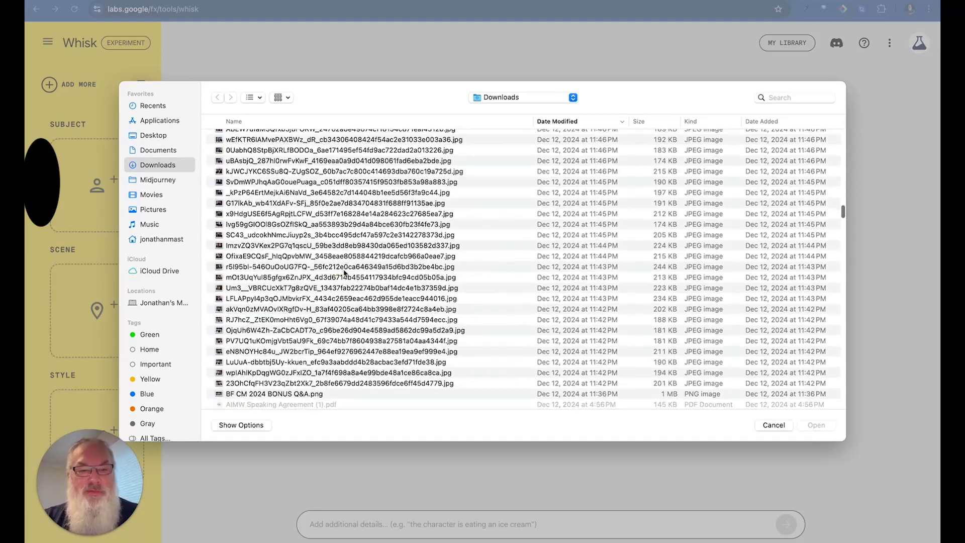
{"action": "left_click", "coordinate": [344, 269]}
{"action": "key", "text": "space"}
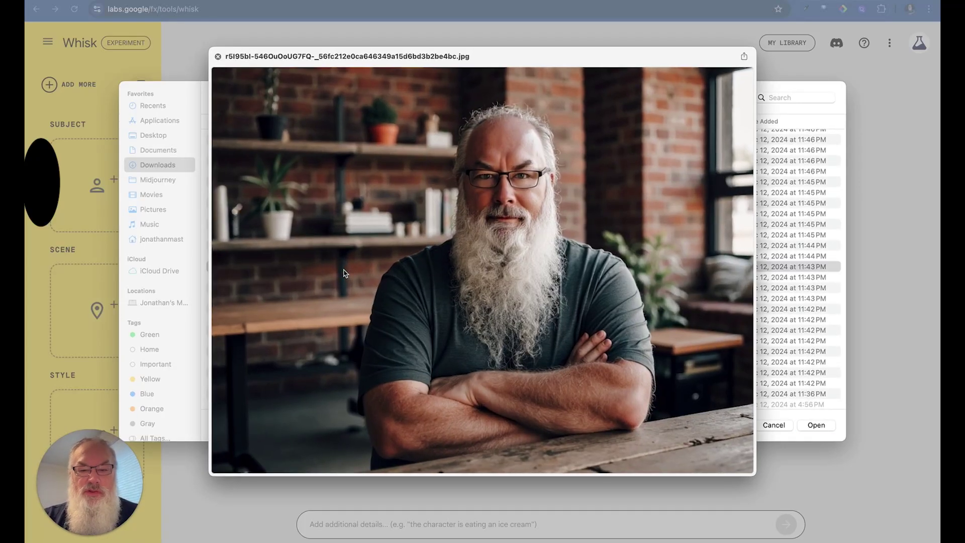
{"action": "key", "text": "space"}
{"action": "key", "text": "Return"}
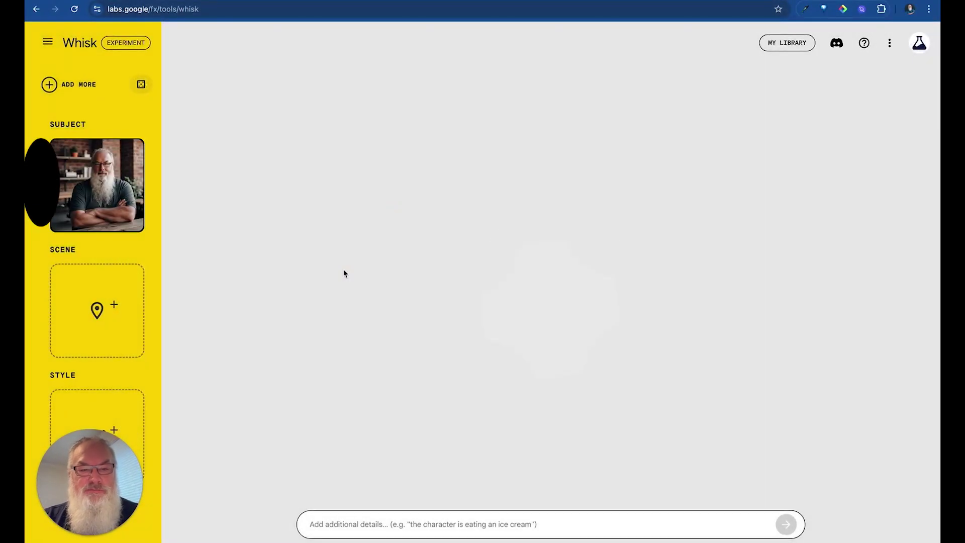
{"action": "mouse_move", "coordinate": [96, 296]}
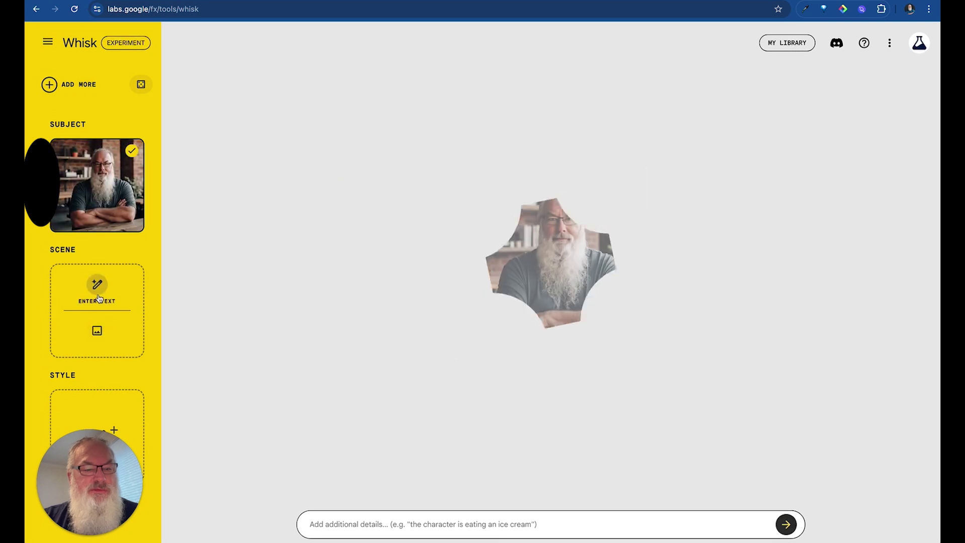
Step: Generate the scene image from the text prompt 'sitting on the beach'
{"action": "left_click", "coordinate": [99, 294]}
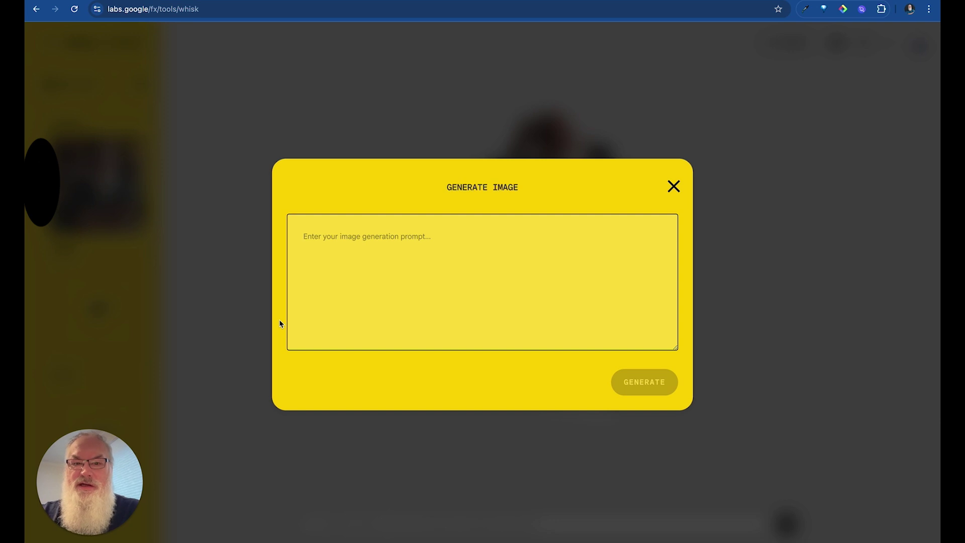
{"action": "type", "text": "sitting on the beach"}
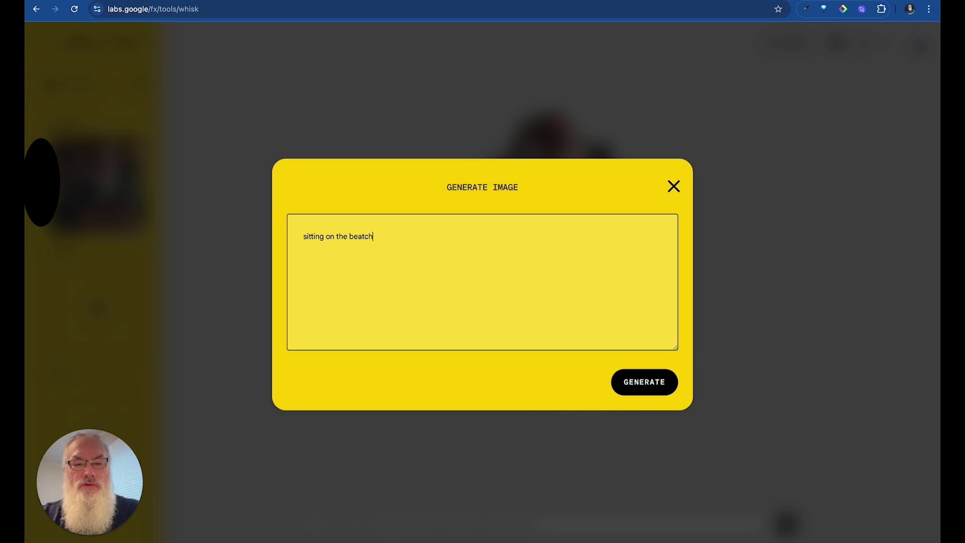
{"action": "left_click", "coordinate": [635, 384]}
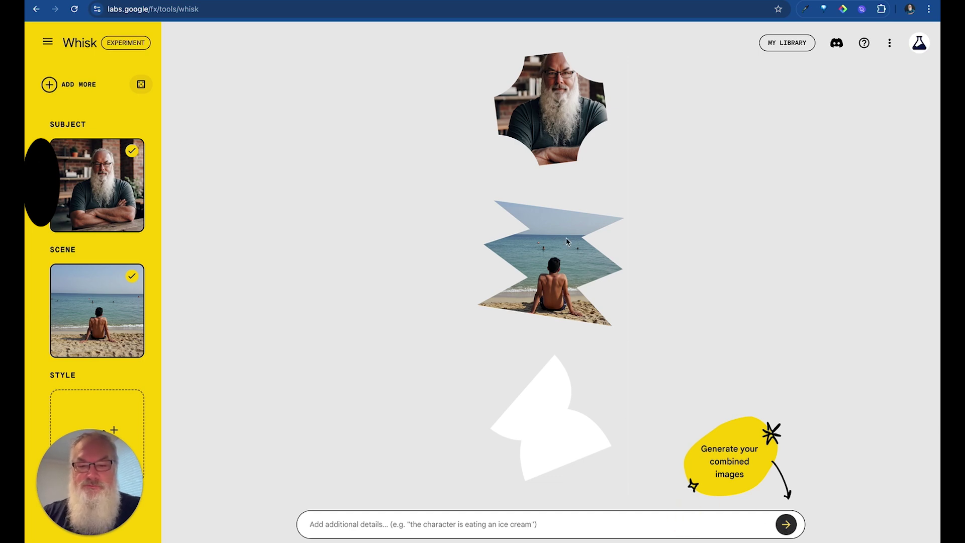
Step: Review the beach scene's description, then generate images of the bearded man at a beach table
{"action": "mouse_move", "coordinate": [112, 302]}
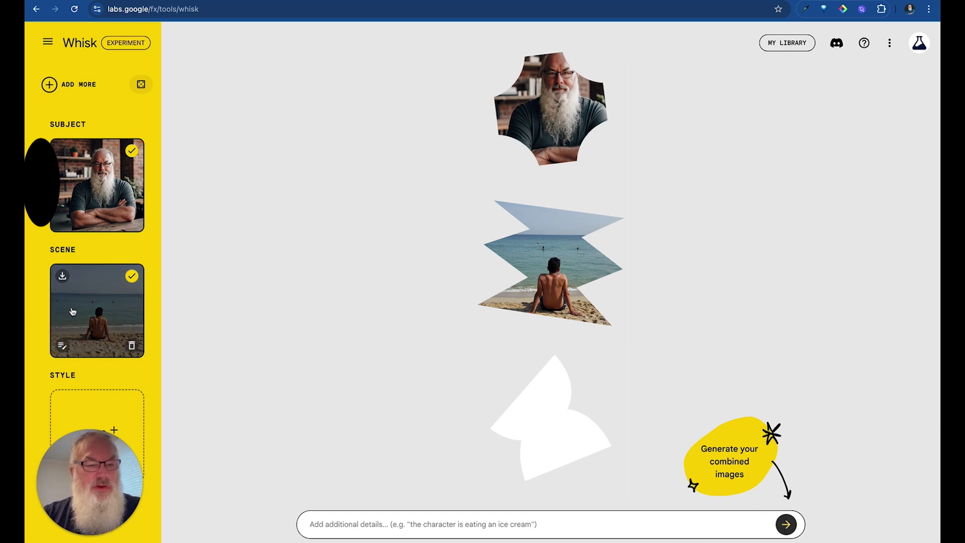
{"action": "left_click", "coordinate": [61, 346]}
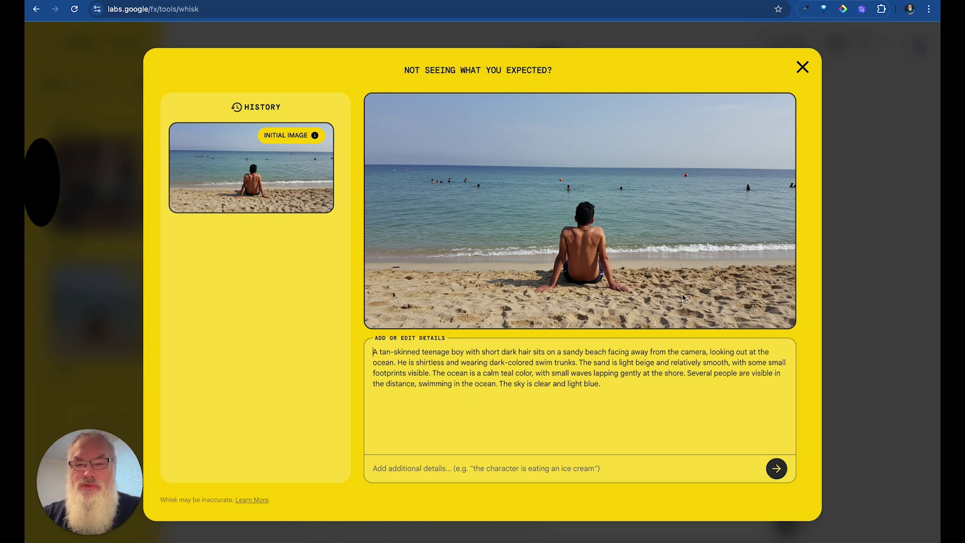
{"action": "left_click", "coordinate": [802, 67]}
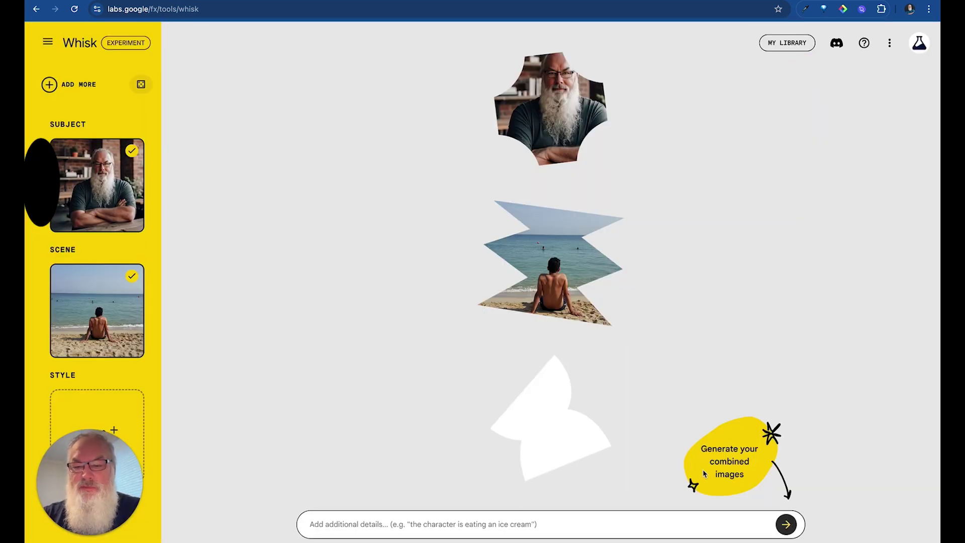
{"action": "left_click", "coordinate": [786, 528]}
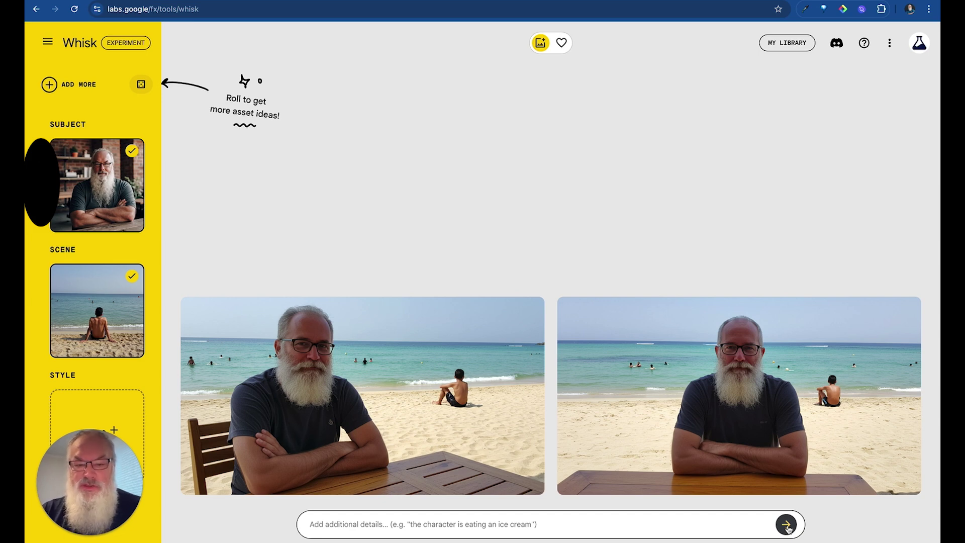
Step: Roll new random asset ideas, use the snowy dome house as the scene, and generate
{"action": "mouse_move", "coordinate": [647, 416]}
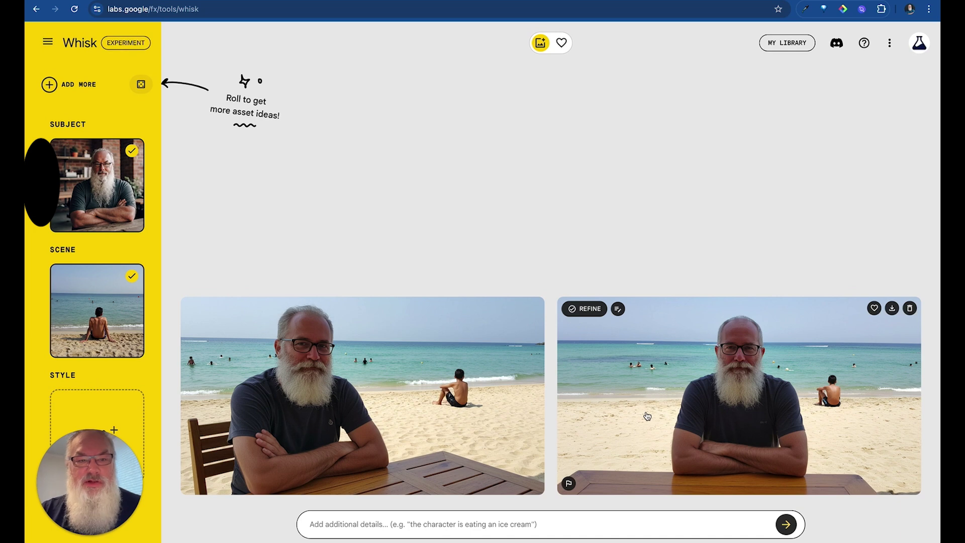
{"action": "left_click", "coordinate": [152, 89]}
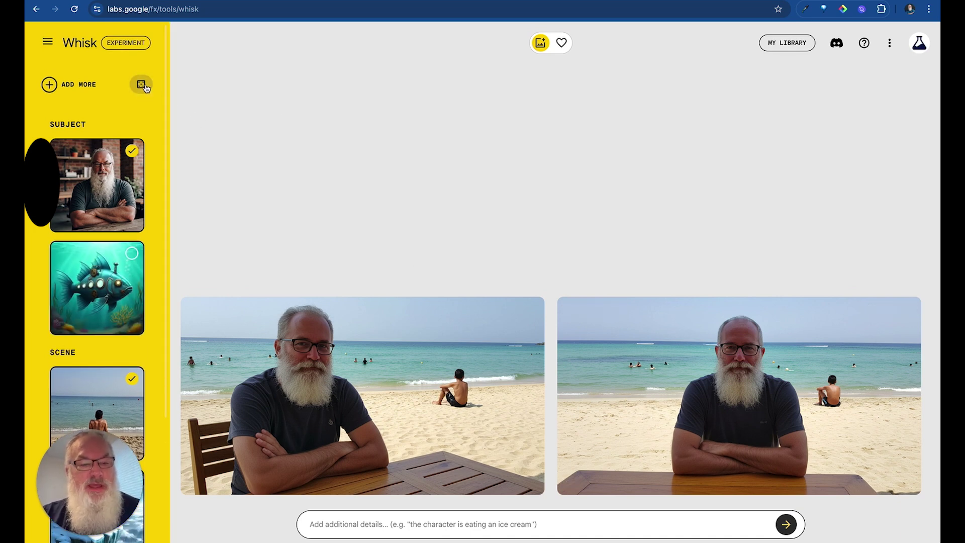
{"action": "scroll", "coordinate": [104, 295], "scroll_direction": "down", "scroll_amount": 3}
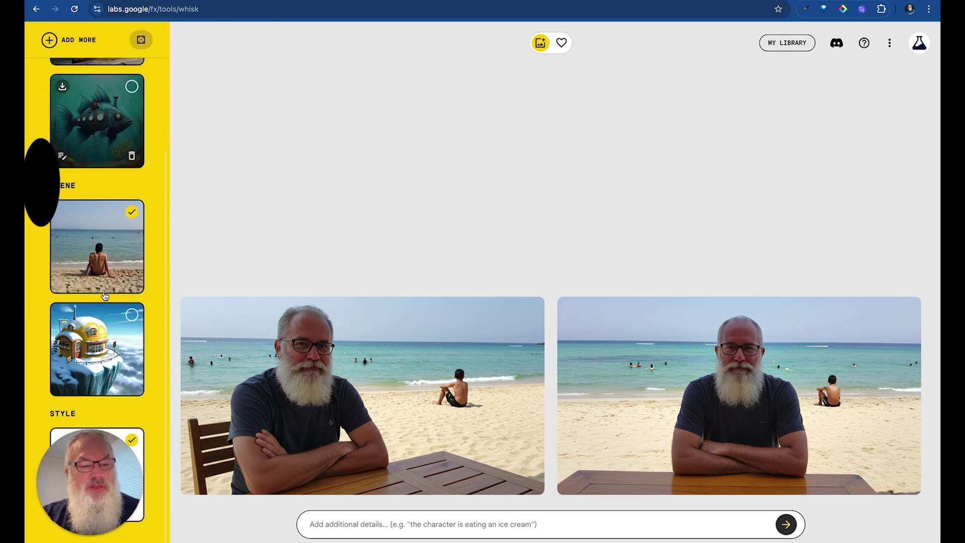
{"action": "left_click", "coordinate": [104, 345]}
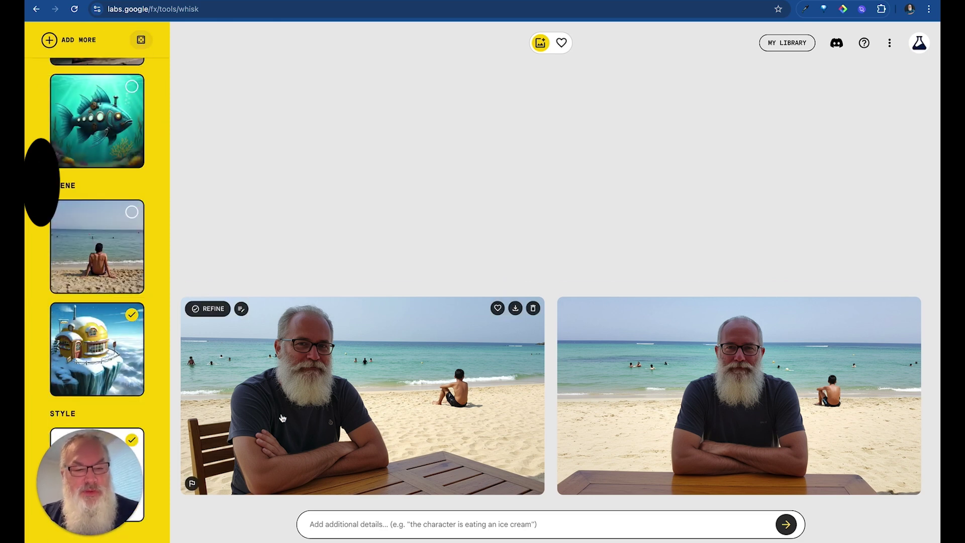
{"action": "left_click", "coordinate": [782, 533]}
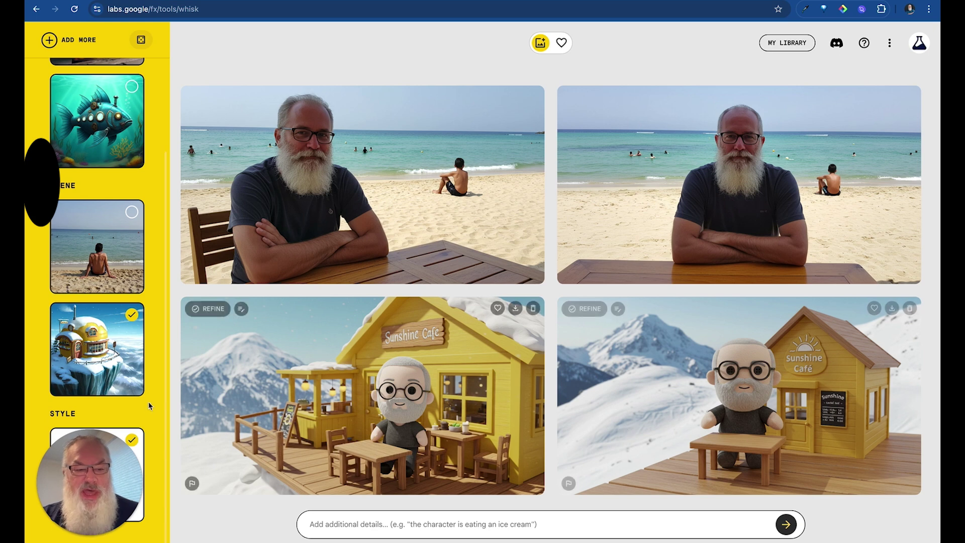
Step: Review the dinosaur plushie style's description, turn that style off, and regenerate without it
{"action": "left_click_drag", "start_coordinate": [92, 452], "coordinate": [93, 294]}
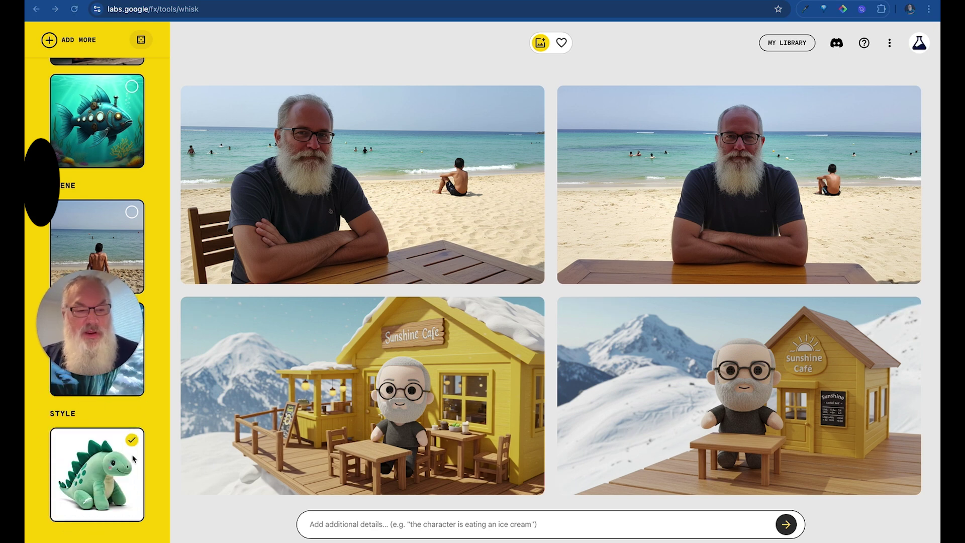
{"action": "mouse_move", "coordinate": [128, 459]}
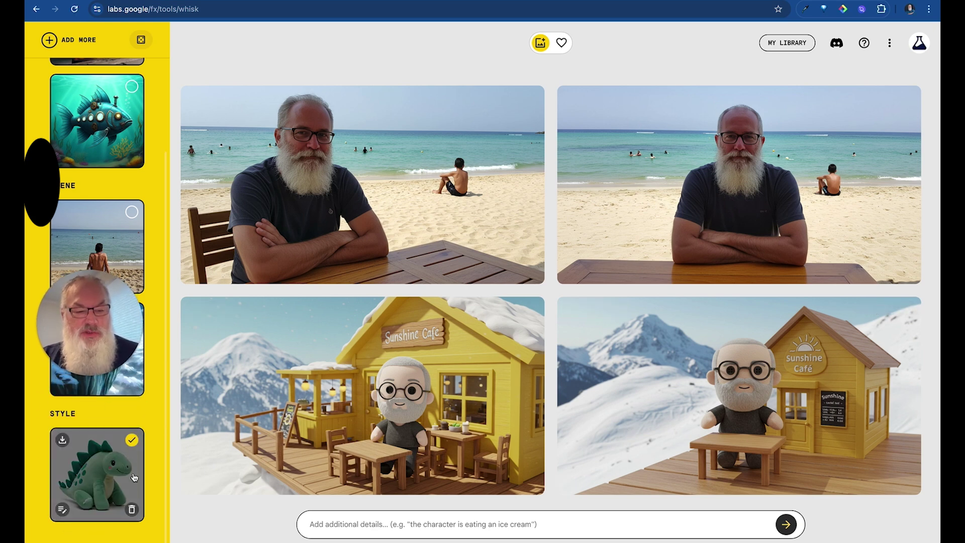
{"action": "left_click", "coordinate": [62, 510]}
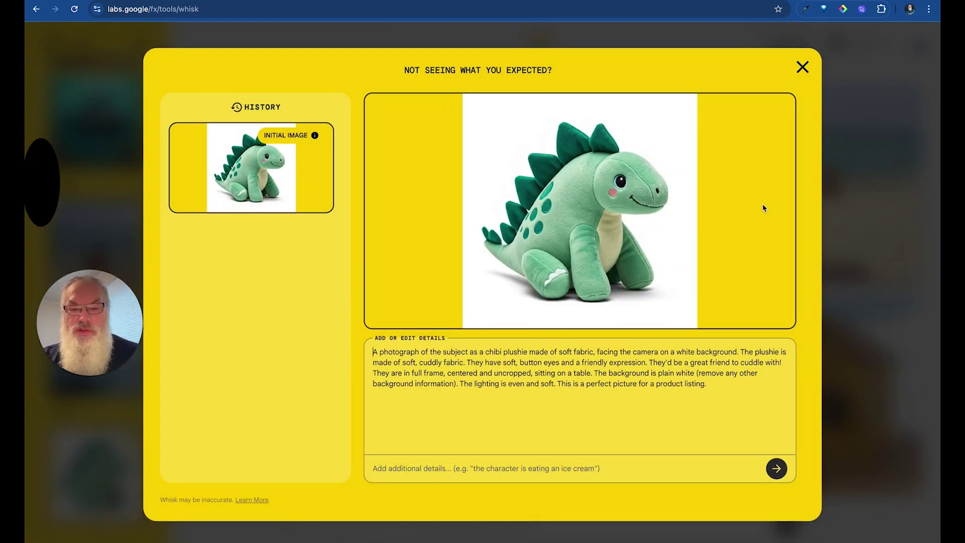
{"action": "left_click", "coordinate": [802, 68]}
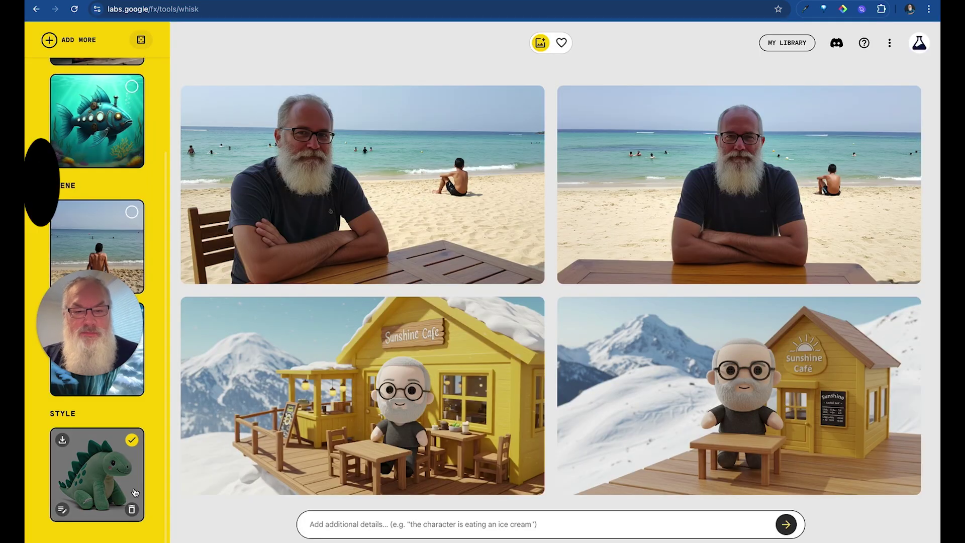
{"action": "mouse_move", "coordinate": [134, 447]}
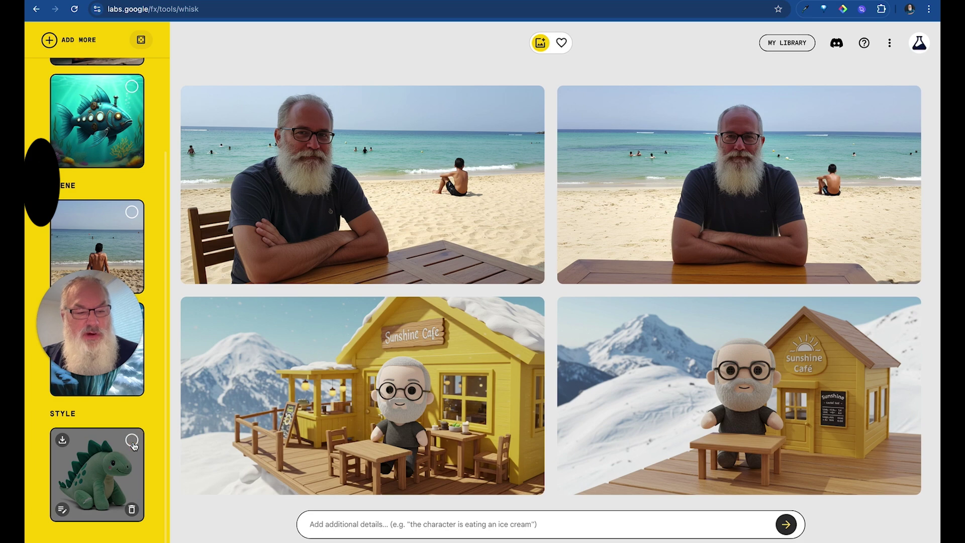
{"action": "left_click", "coordinate": [786, 524]}
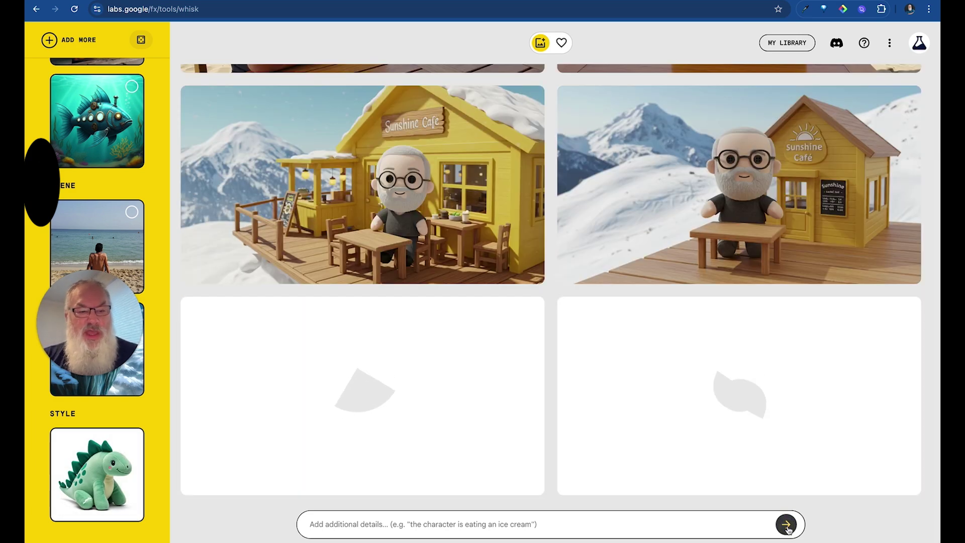
Step: Wait for the two new snowy Sunshine Café photos to finish rendering in the results
{"action": "mouse_move", "coordinate": [415, 456]}
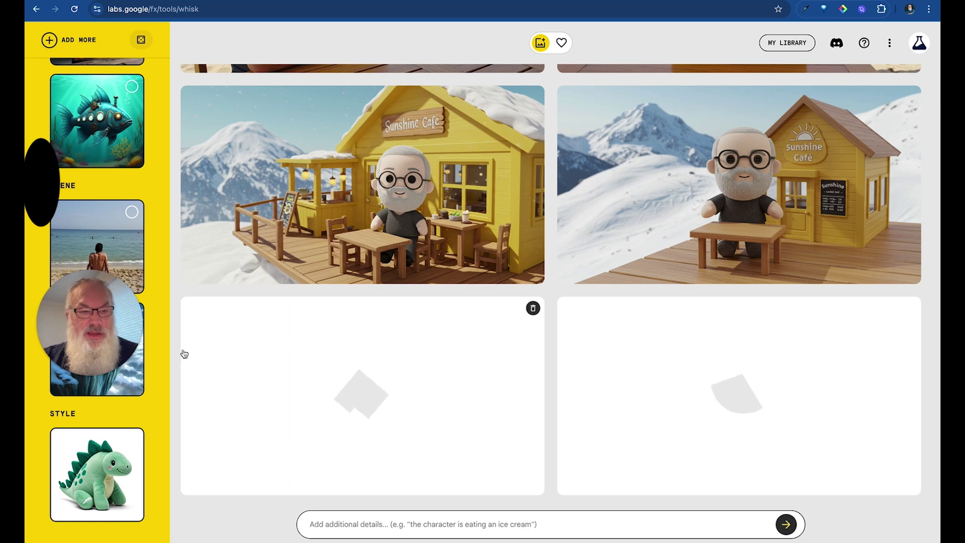
{"action": "left_click_drag", "start_coordinate": [128, 330], "coordinate": [137, 474]}
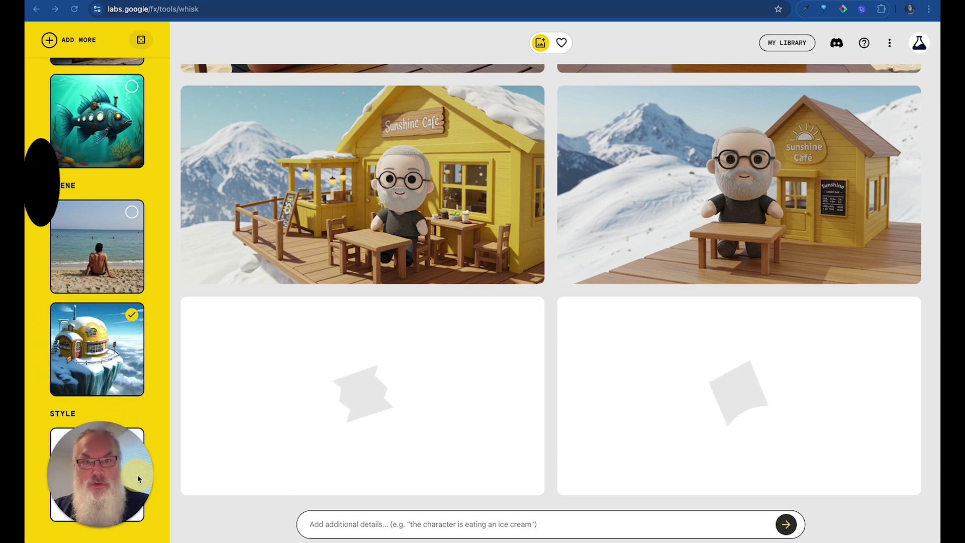